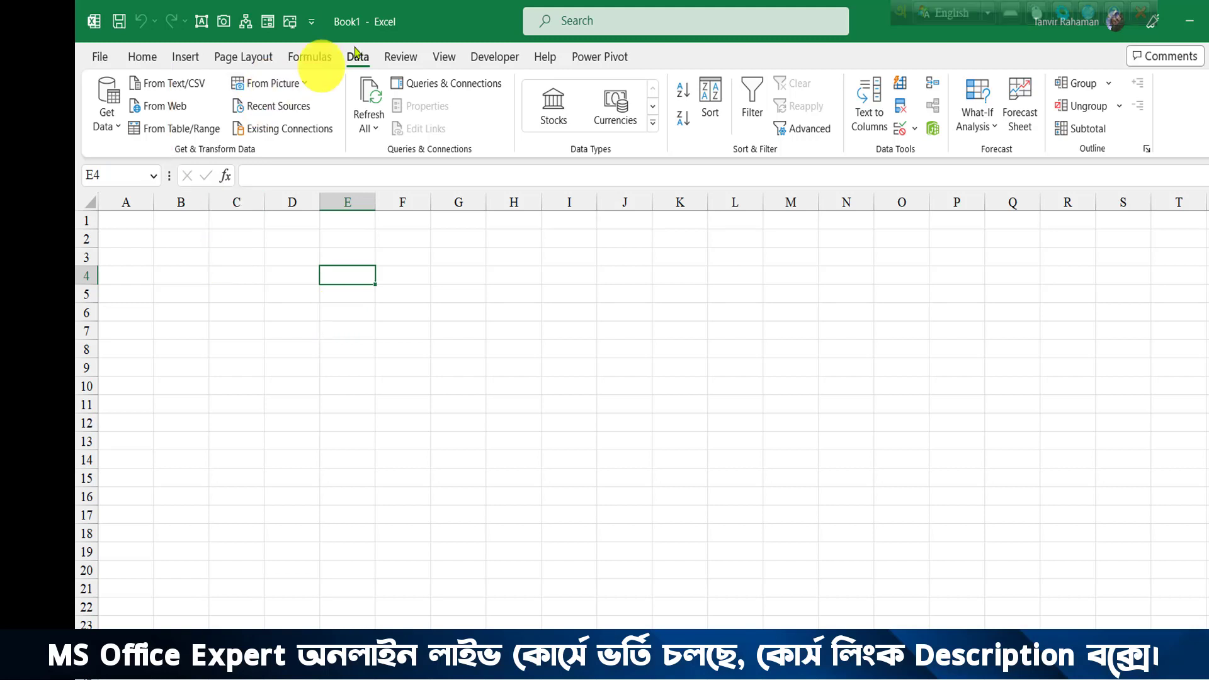
Start a Get Data import using From Picture > Picture From File.
left_click(108, 127)
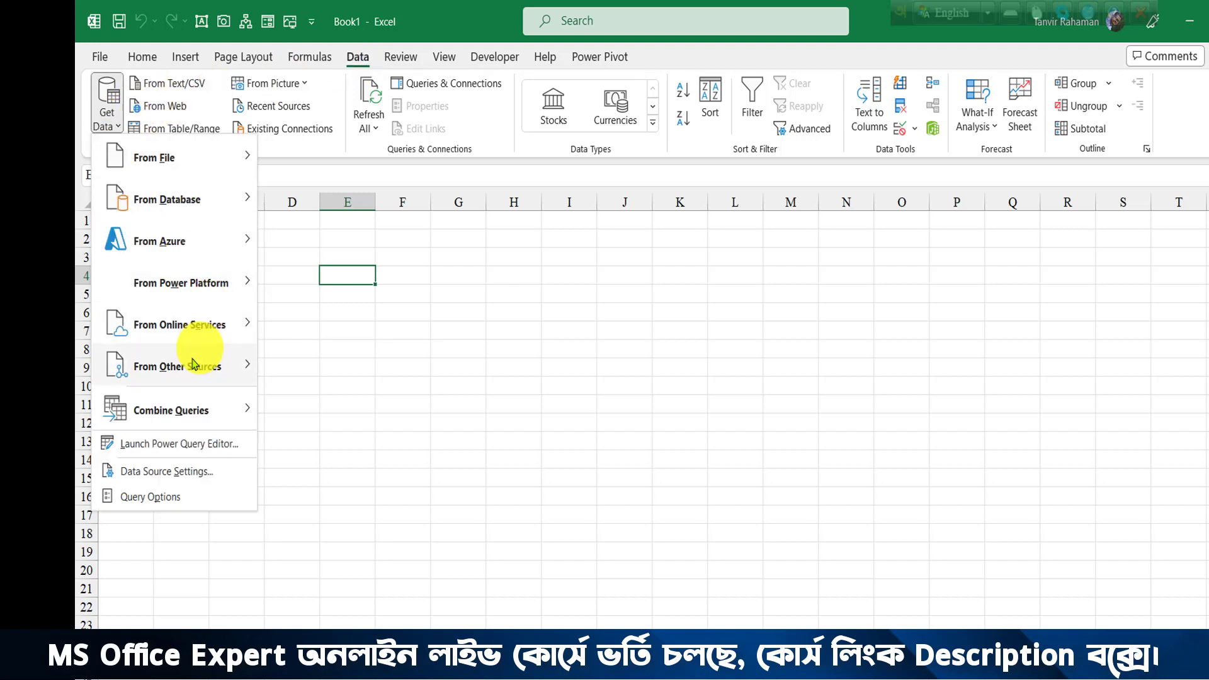
mouse_move(197, 366)
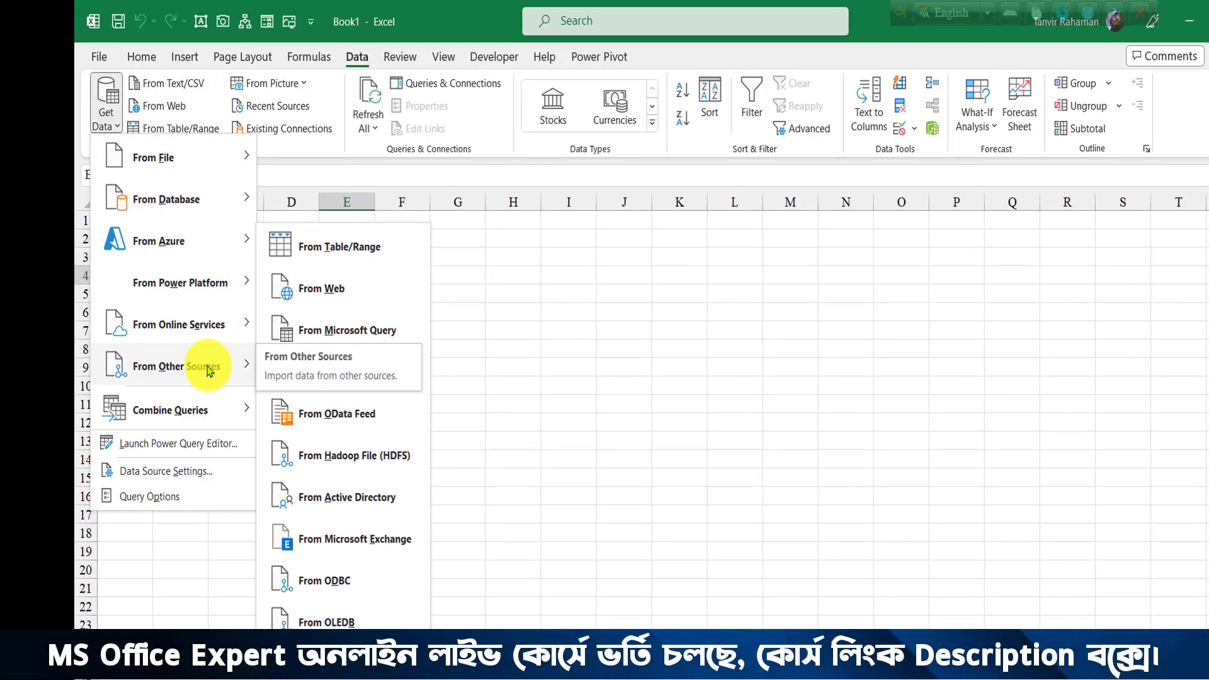
mouse_move(281, 617)
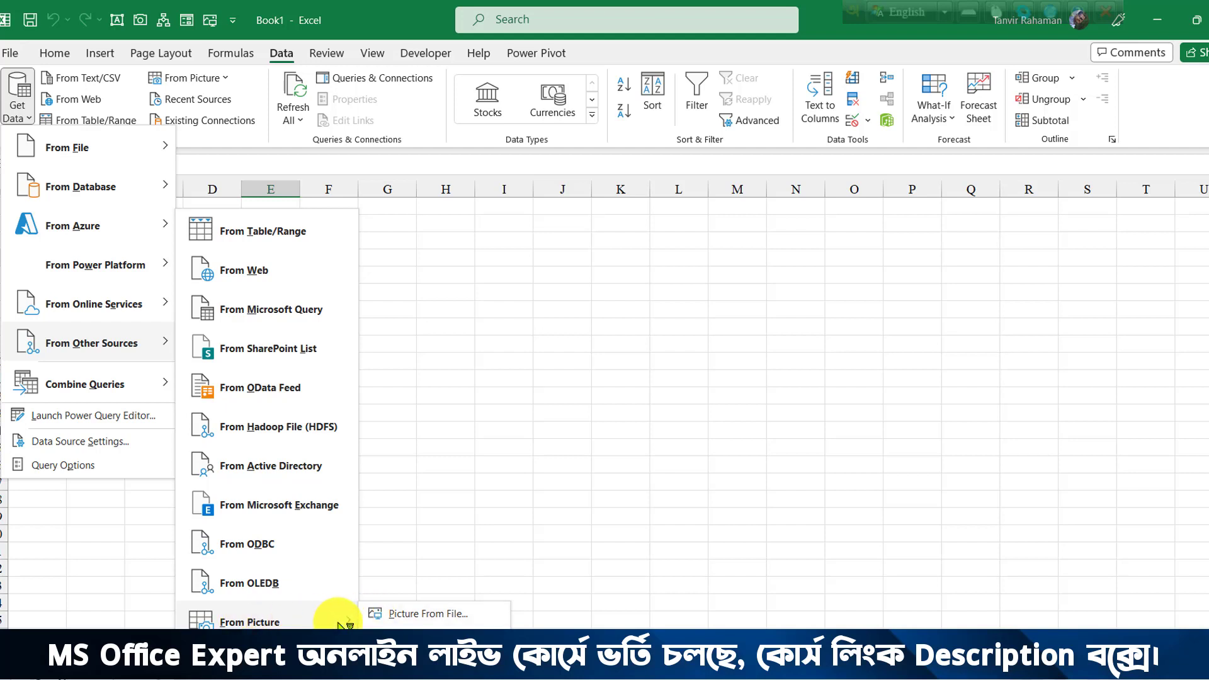
right_click(257, 623)
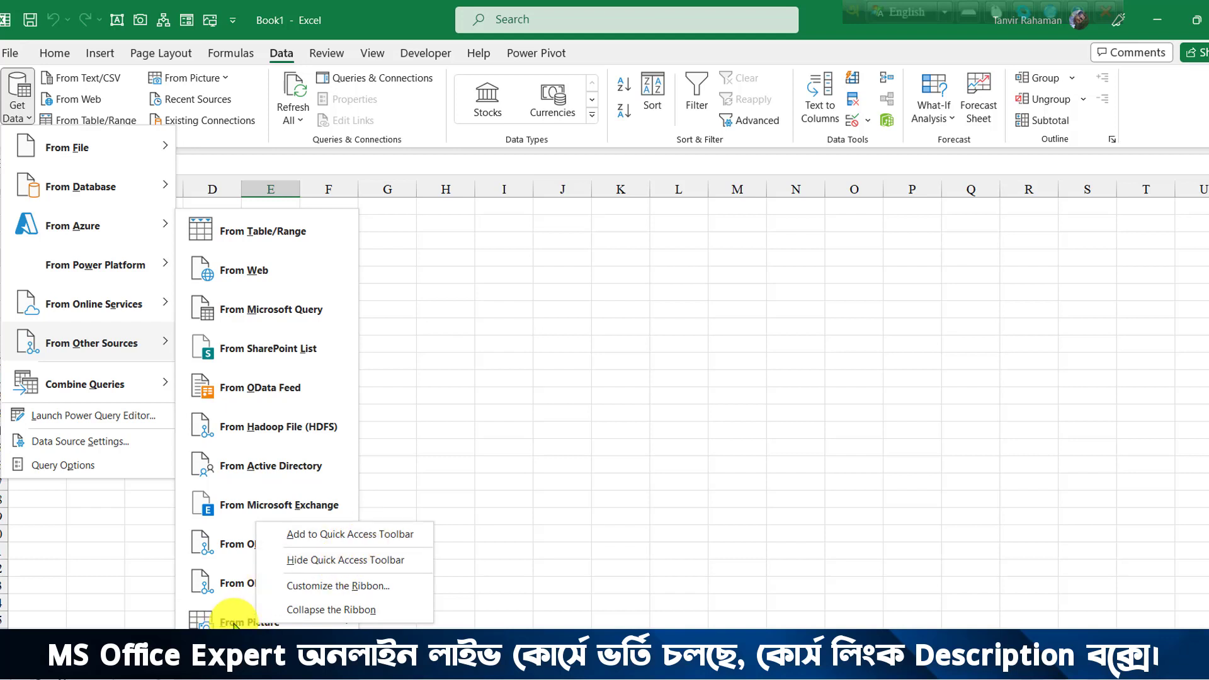
left_click(234, 624)
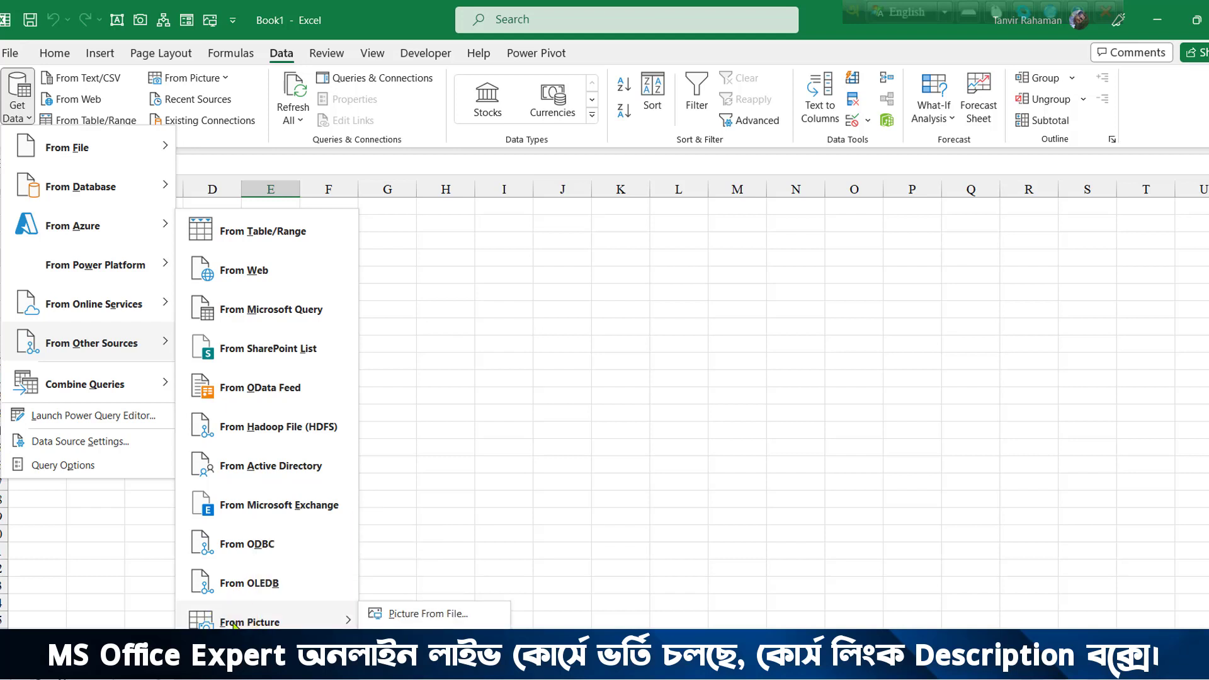
left_click(414, 460)
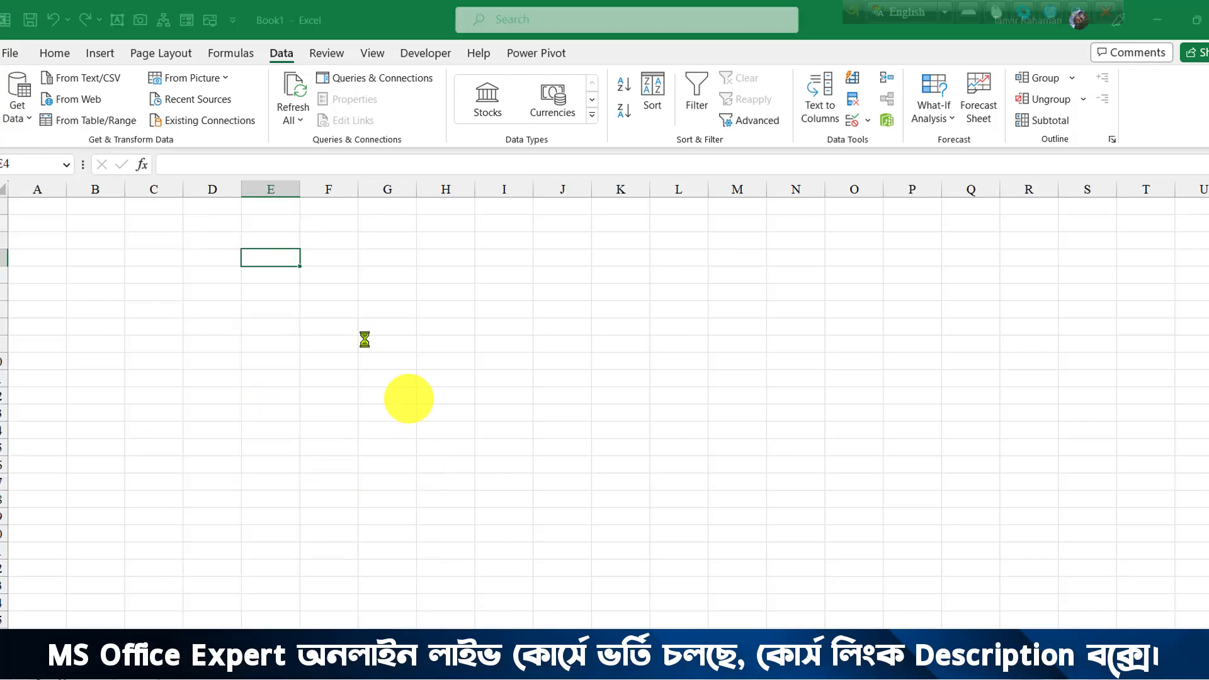
Insert Excel Pic.jpg from the Desktop so Excel extracts its table.
left_click_drag(109, 254, 111, 143)
left_click(44, 129)
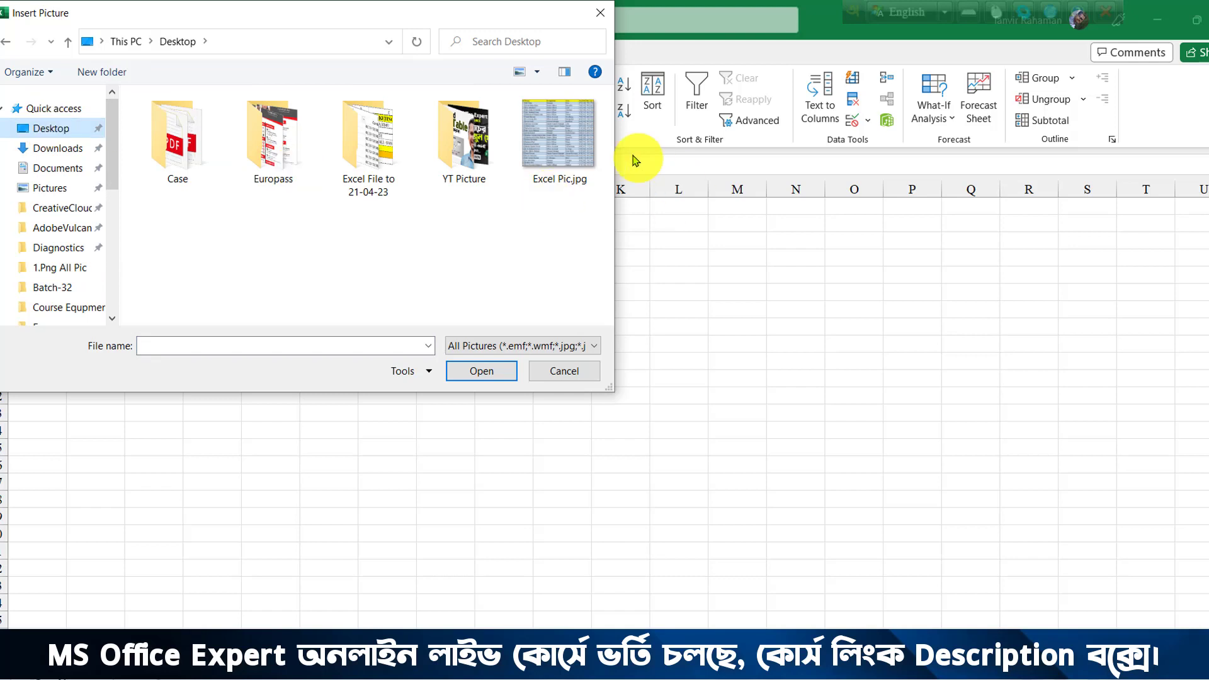
key("ctrl+2")
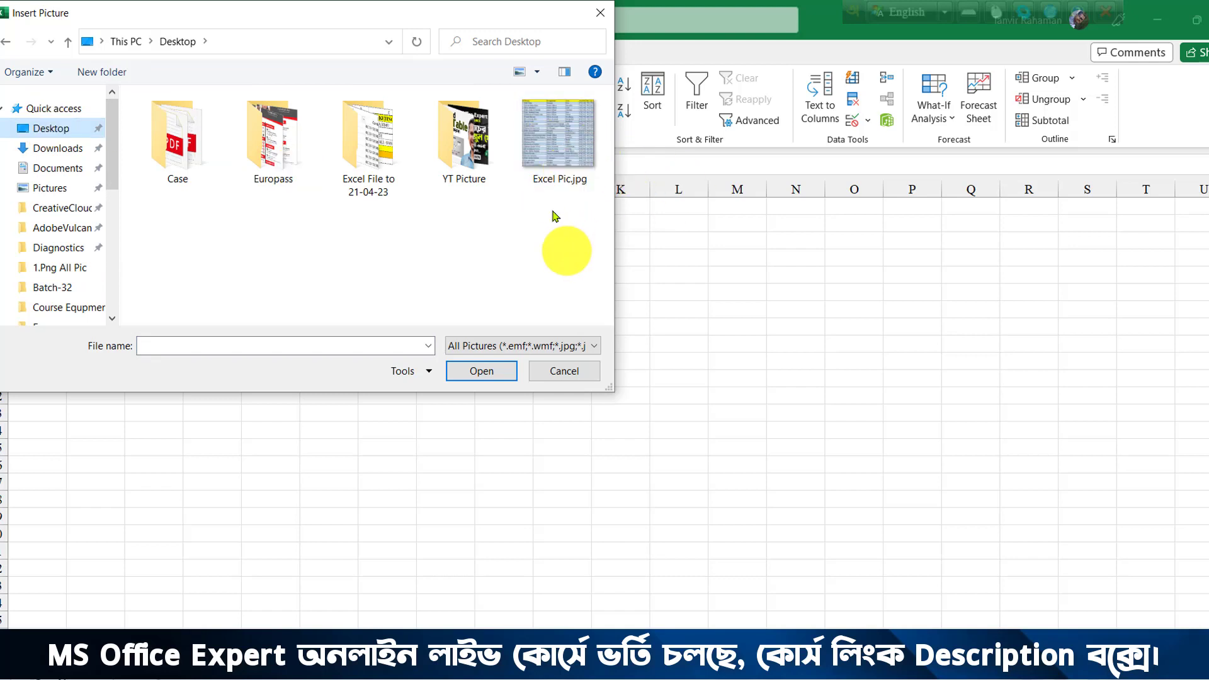
left_click_drag(554, 181, 546, 243)
left_click_drag(508, 89, 593, 181)
key("Escape")
left_click(557, 136)
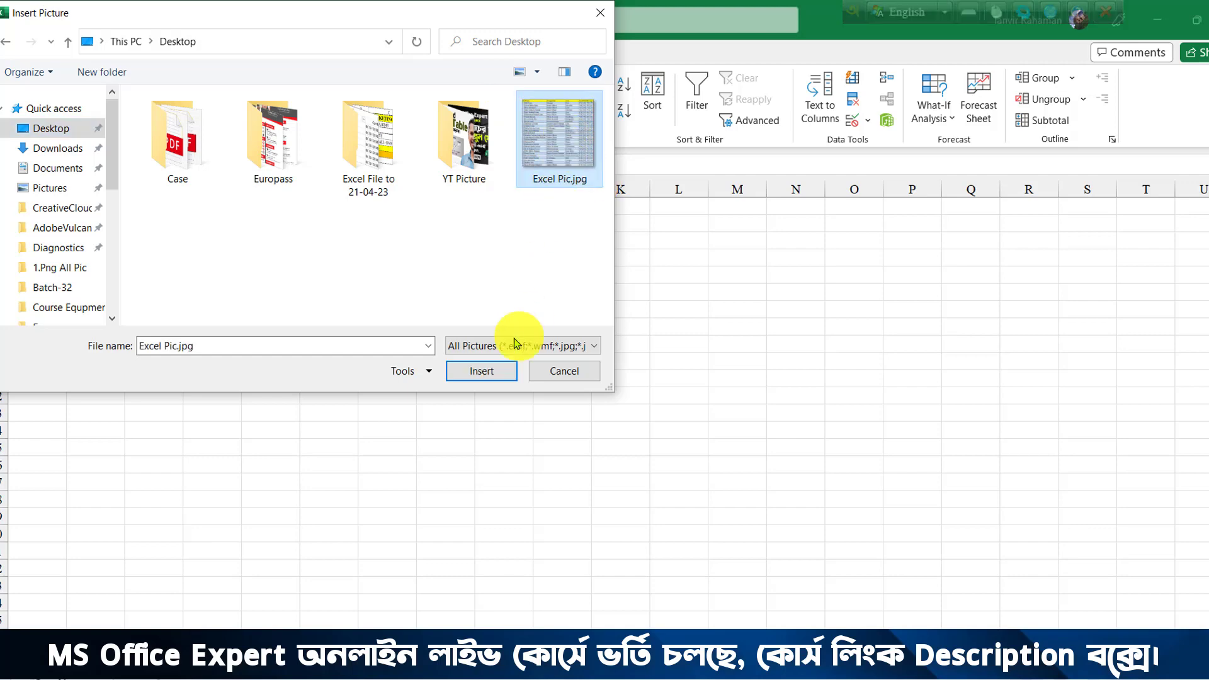
left_click(481, 372)
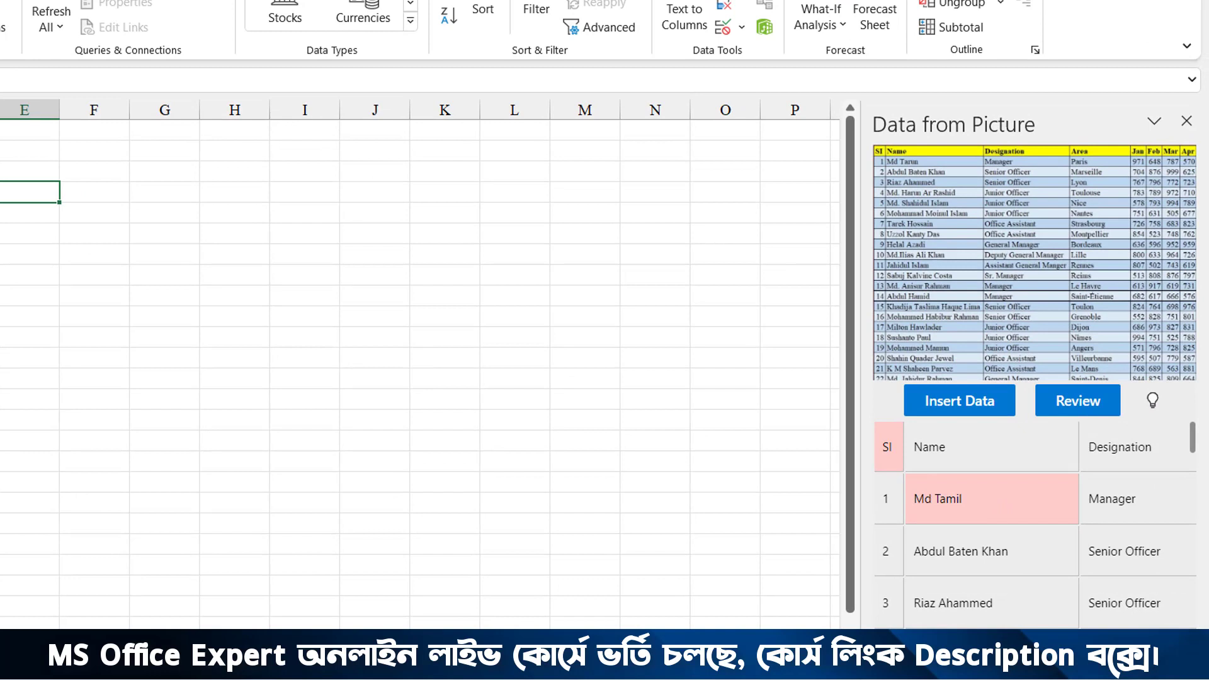
mouse_move(875, 427)
left_mouse_down()
mouse_move(1093, 553)
mouse_move(1164, 620)
mouse_move(1186, 659)
left_mouse_up()
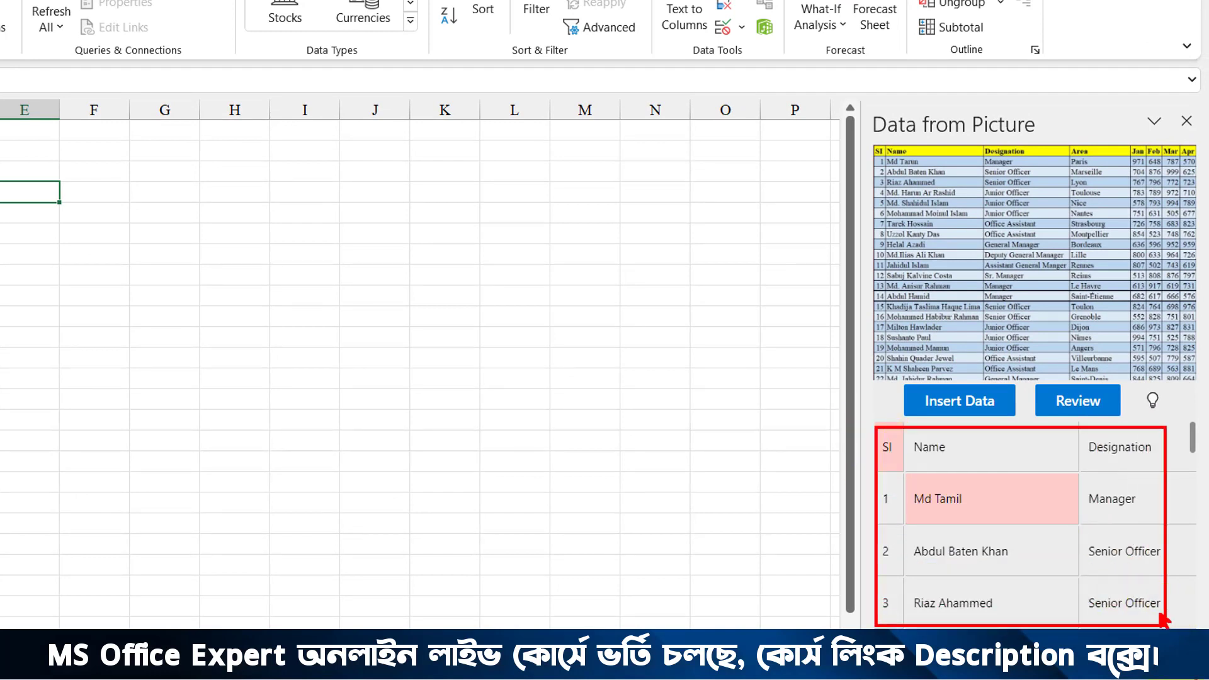
key("Escape")
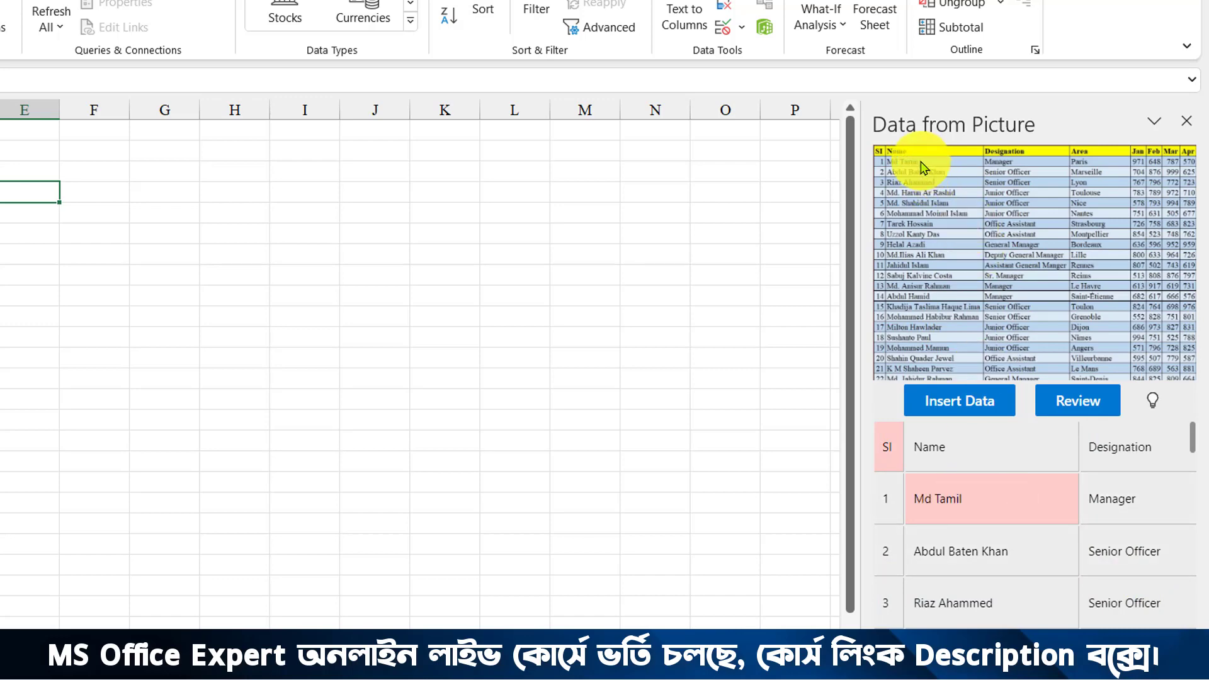
left_click(961, 494)
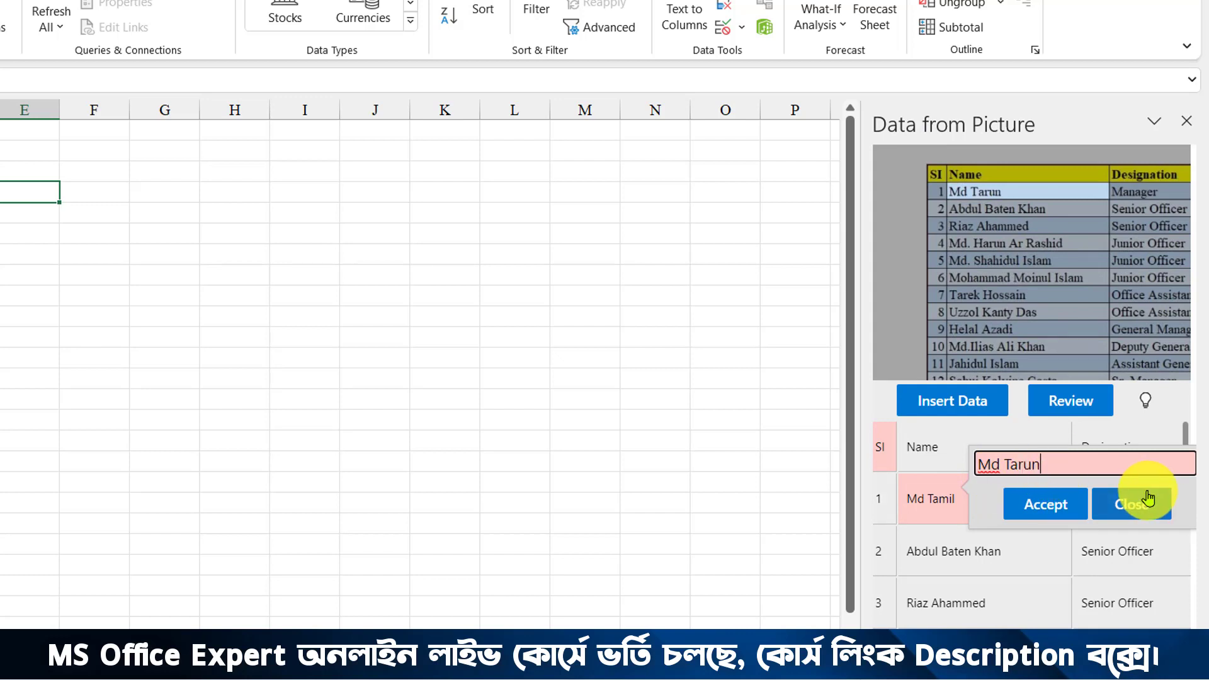
left_click(1039, 507)
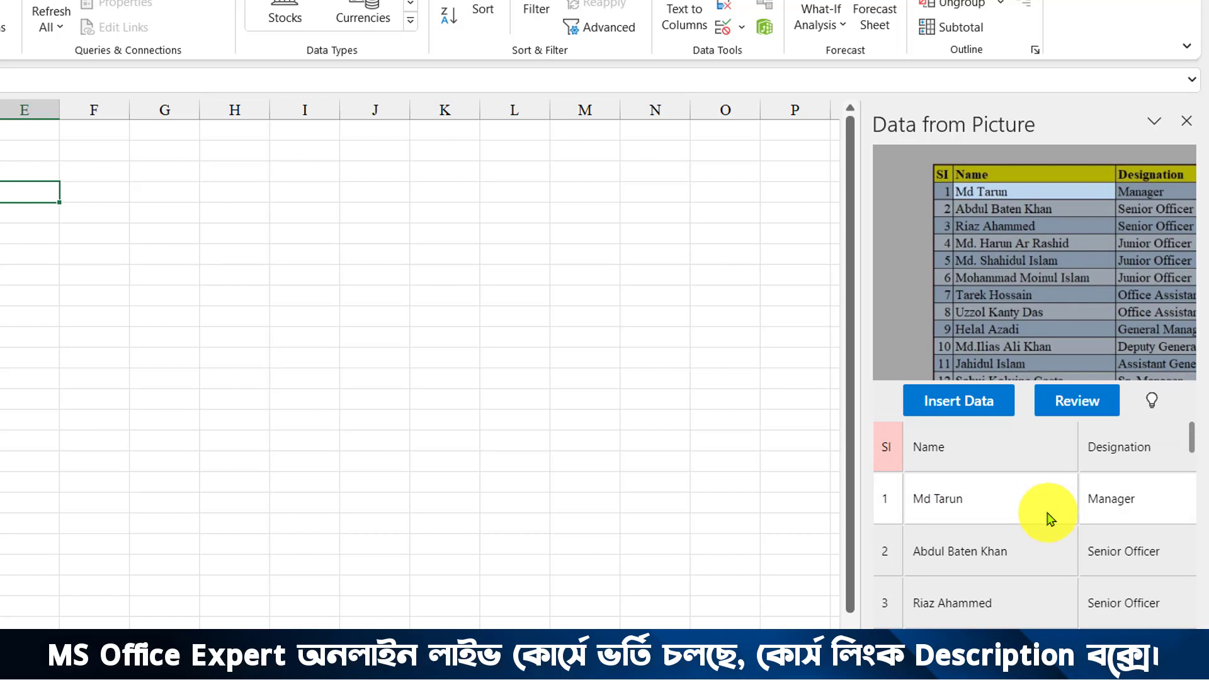
scroll(1050, 517, "down", 3)
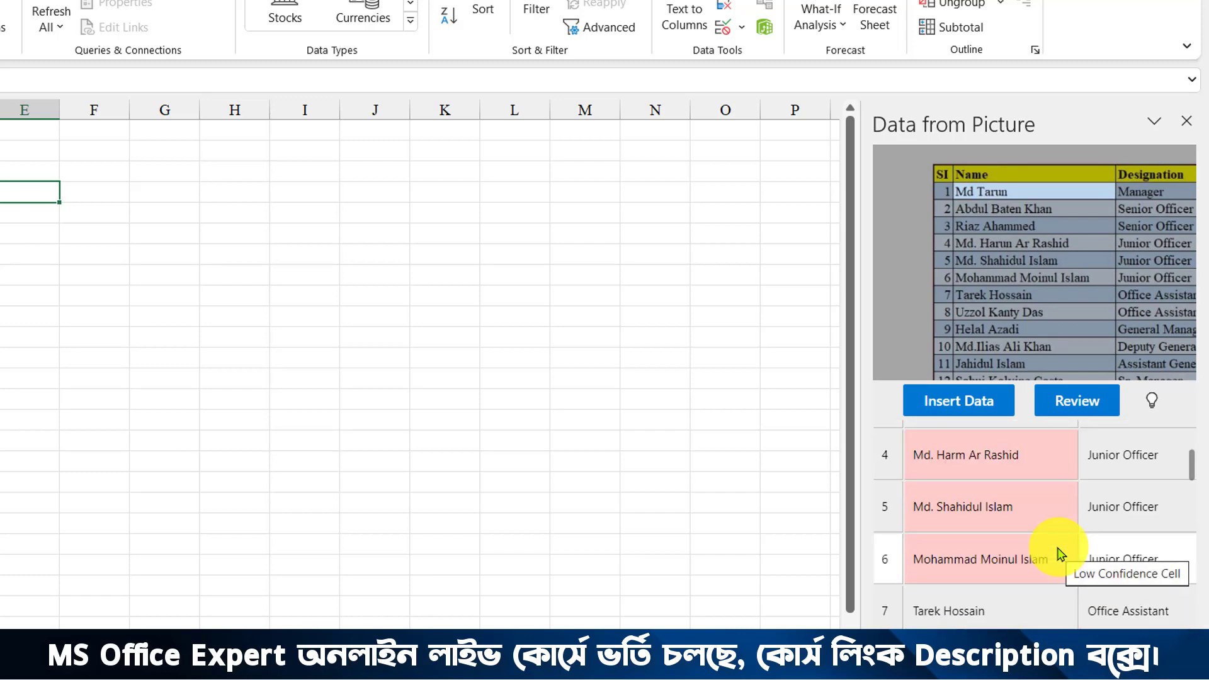
scroll(1010, 554, "down", 6)
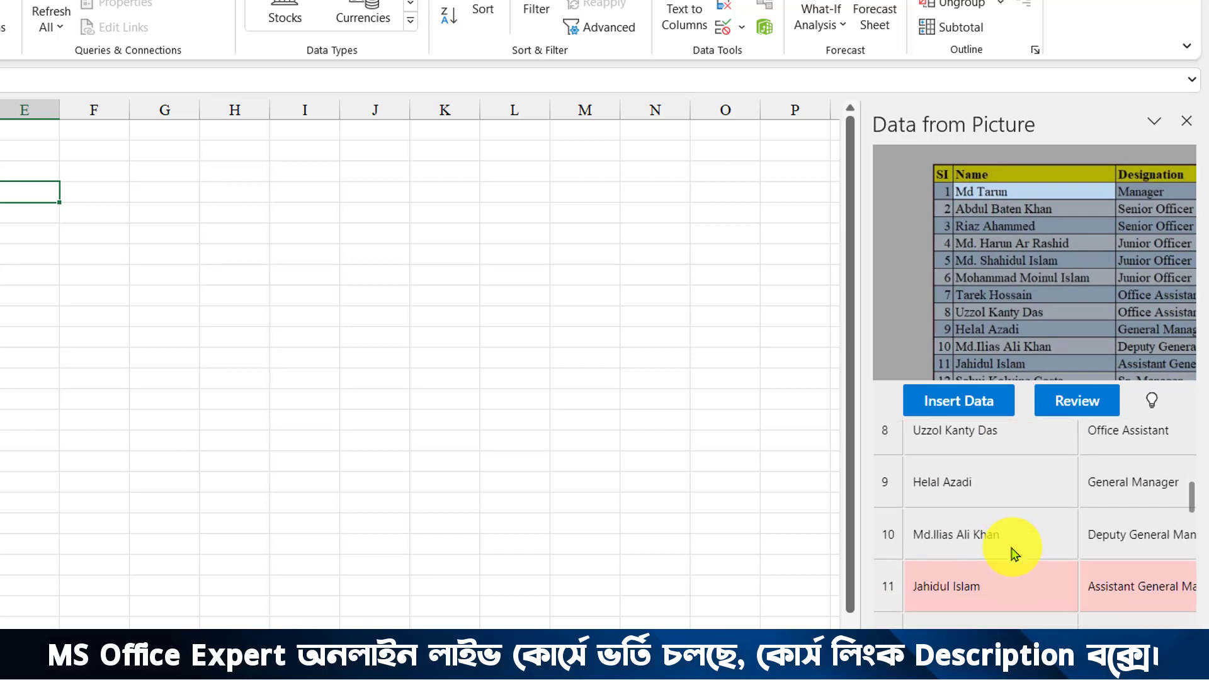
scroll(1015, 554, "down", 3)
scroll(1015, 554, "up", 13)
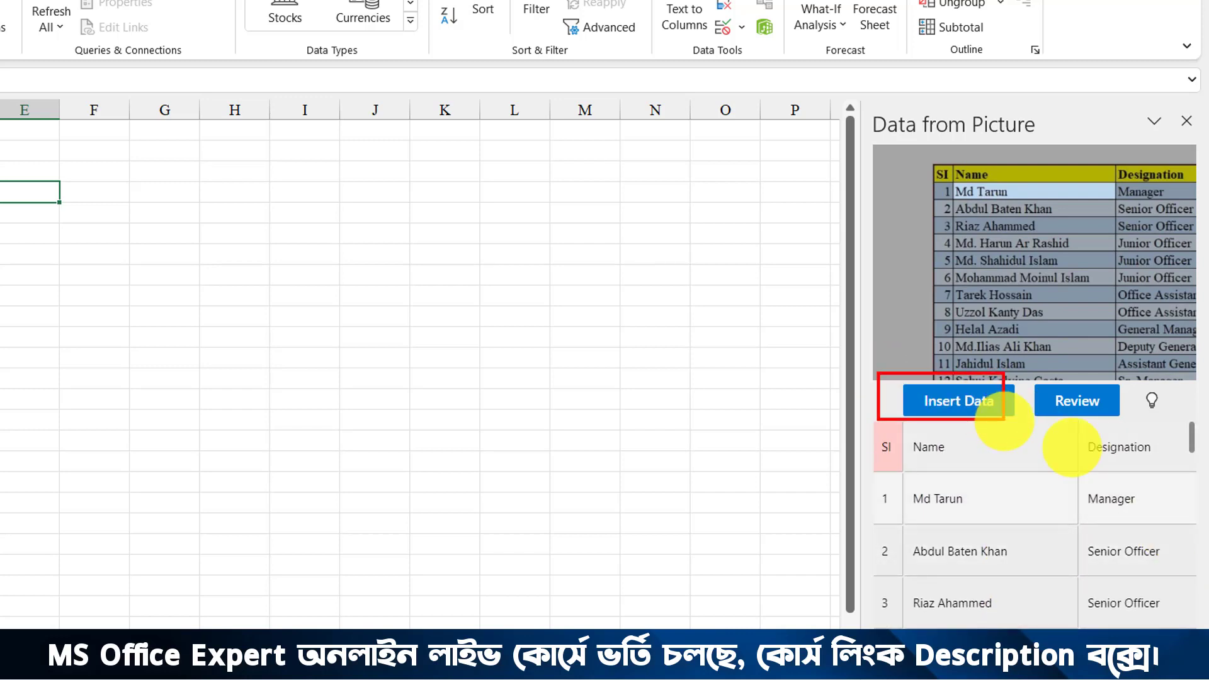
Insert the extracted table starting at cell A1, choosing Insert Anyway despite unreviewed items.
left_click(972, 402)
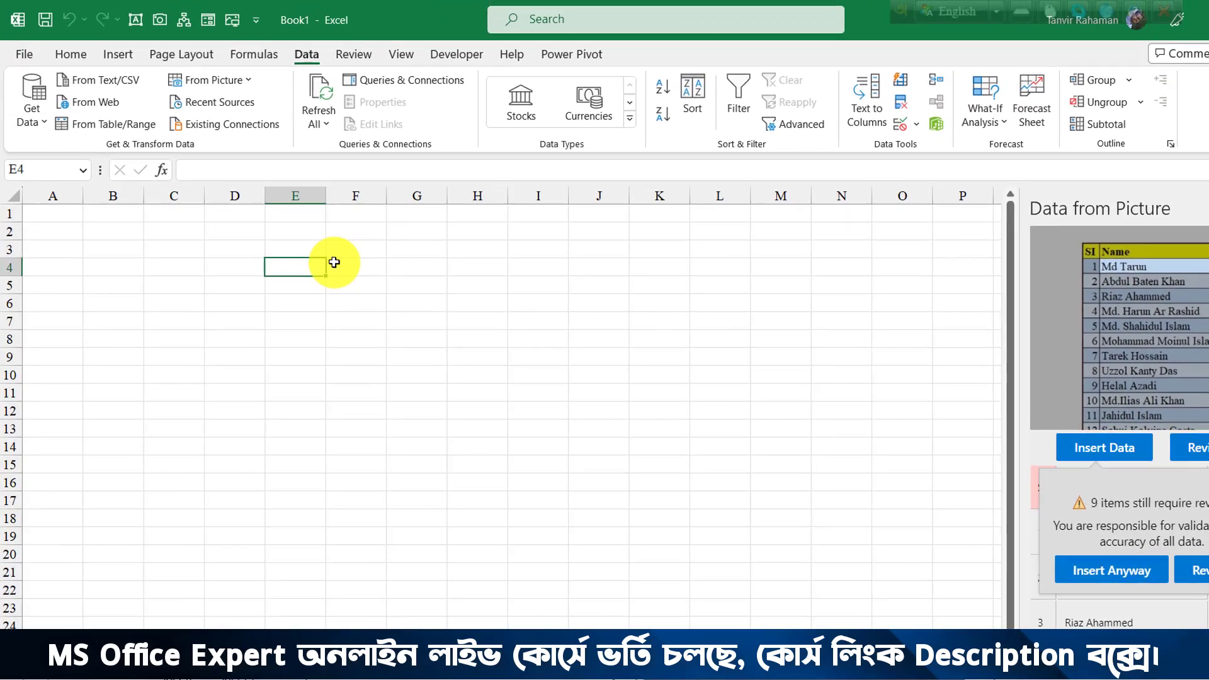
left_click(1204, 536)
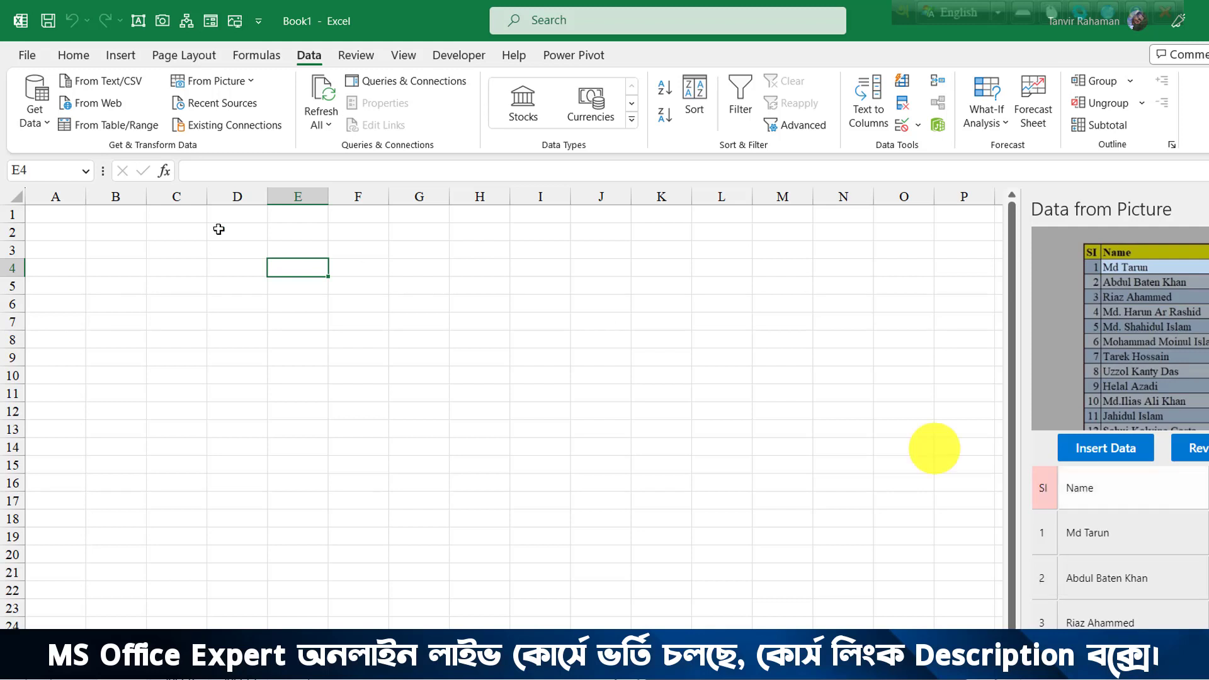
left_click(63, 209)
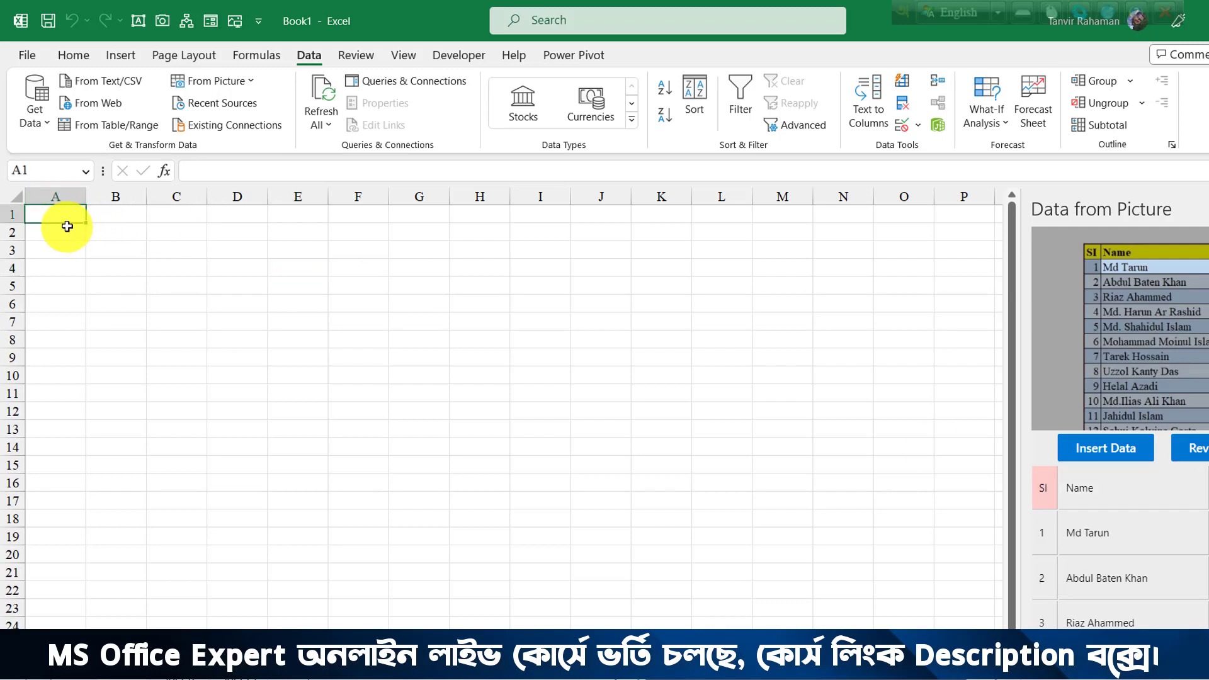
left_click(1091, 455)
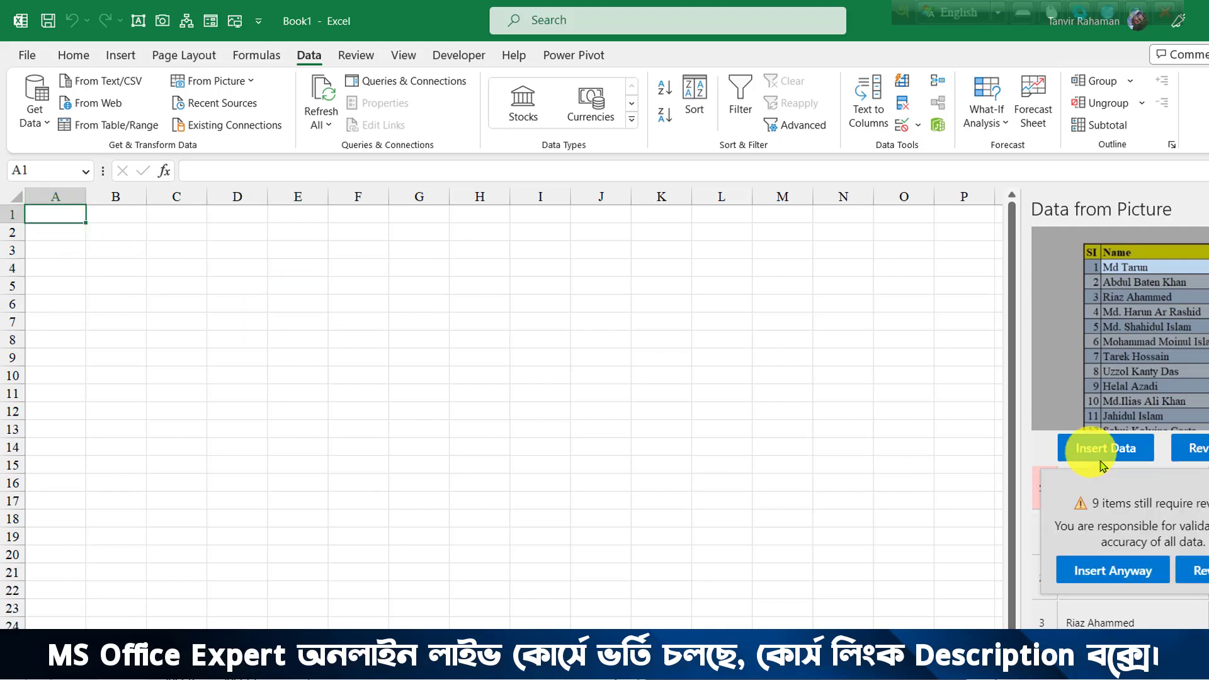
left_click(1114, 575)
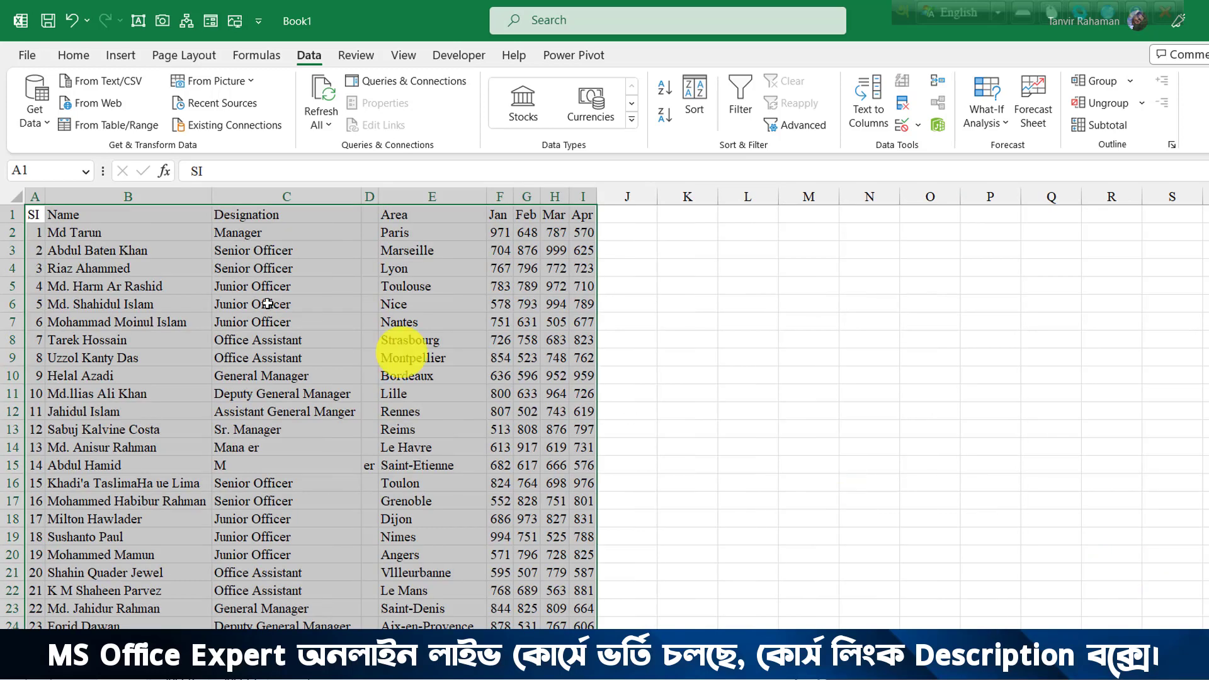
left_click(238, 284)
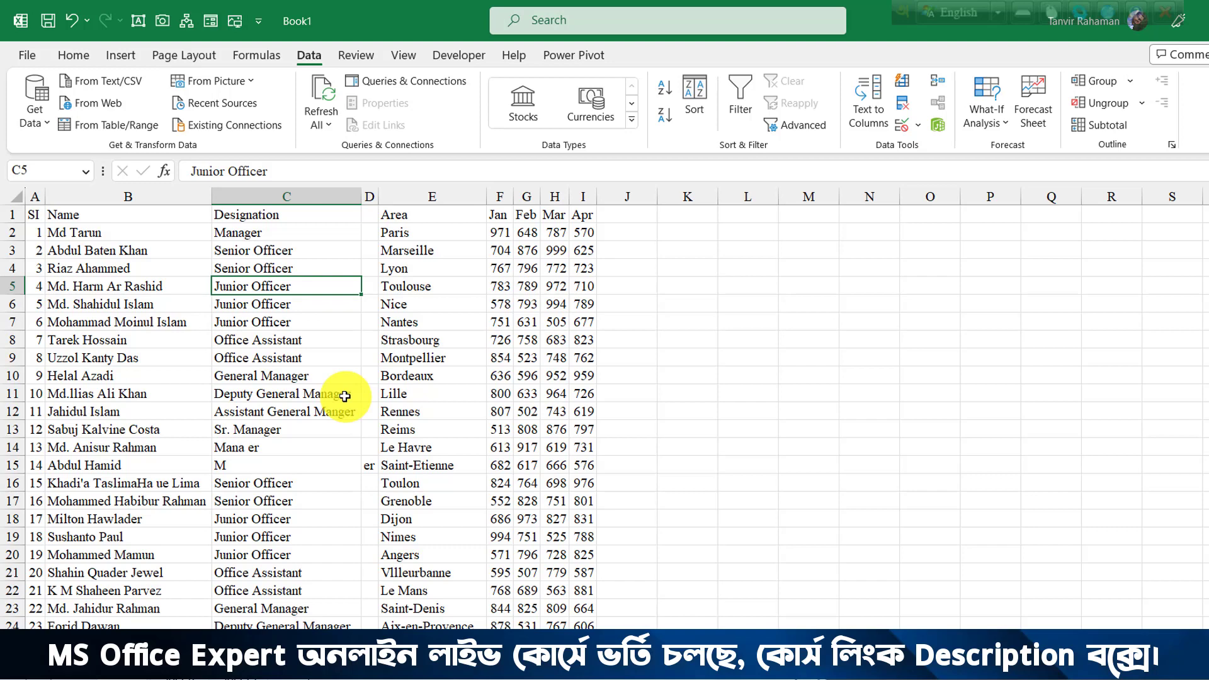
Apply All Borders to the table from A1 down to row 29.
left_click(285, 381)
left_click(17, 197)
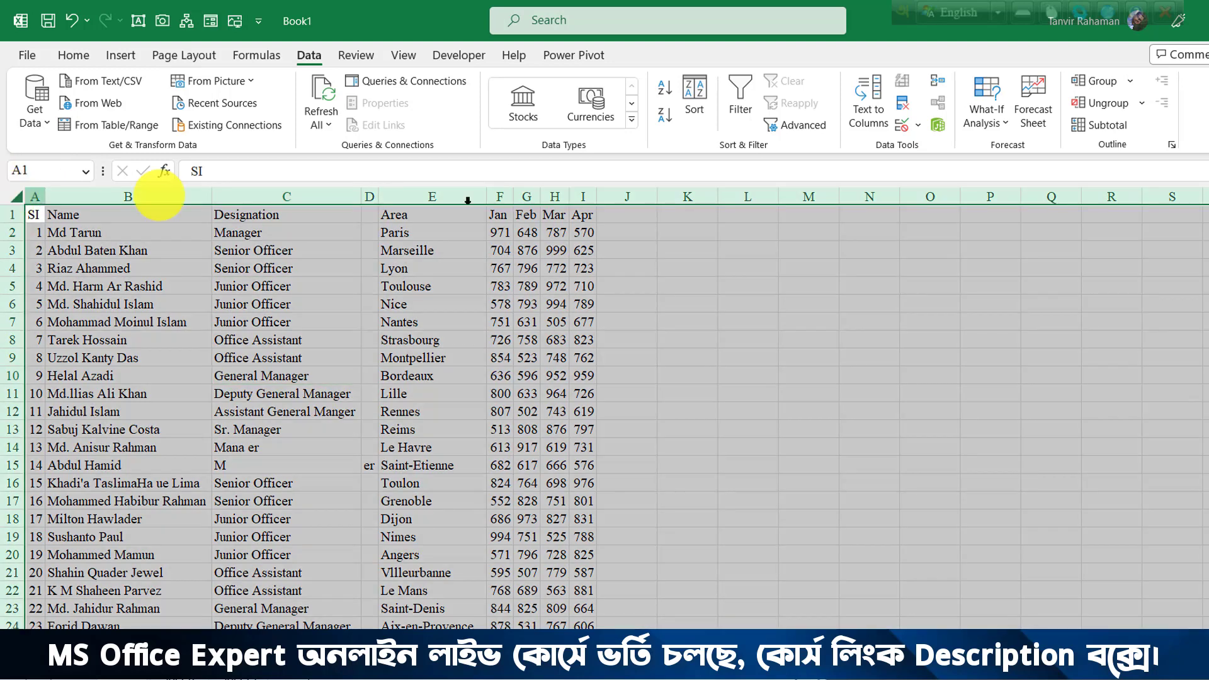
left_click(221, 196)
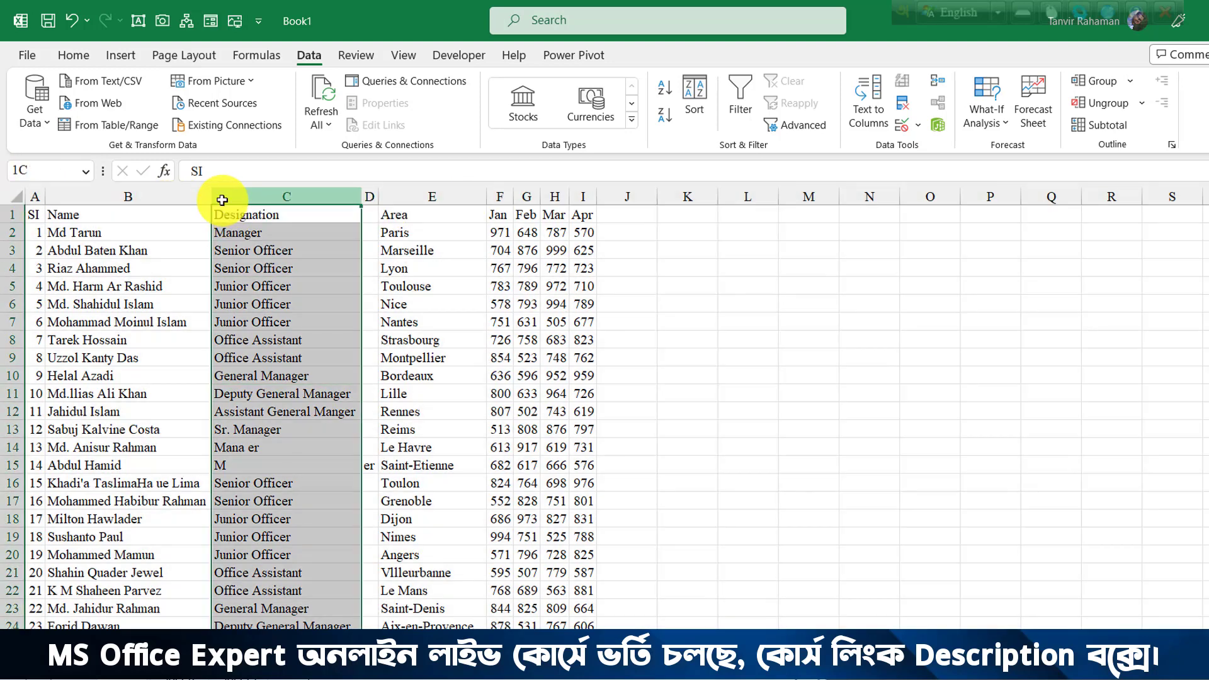
left_click(334, 301)
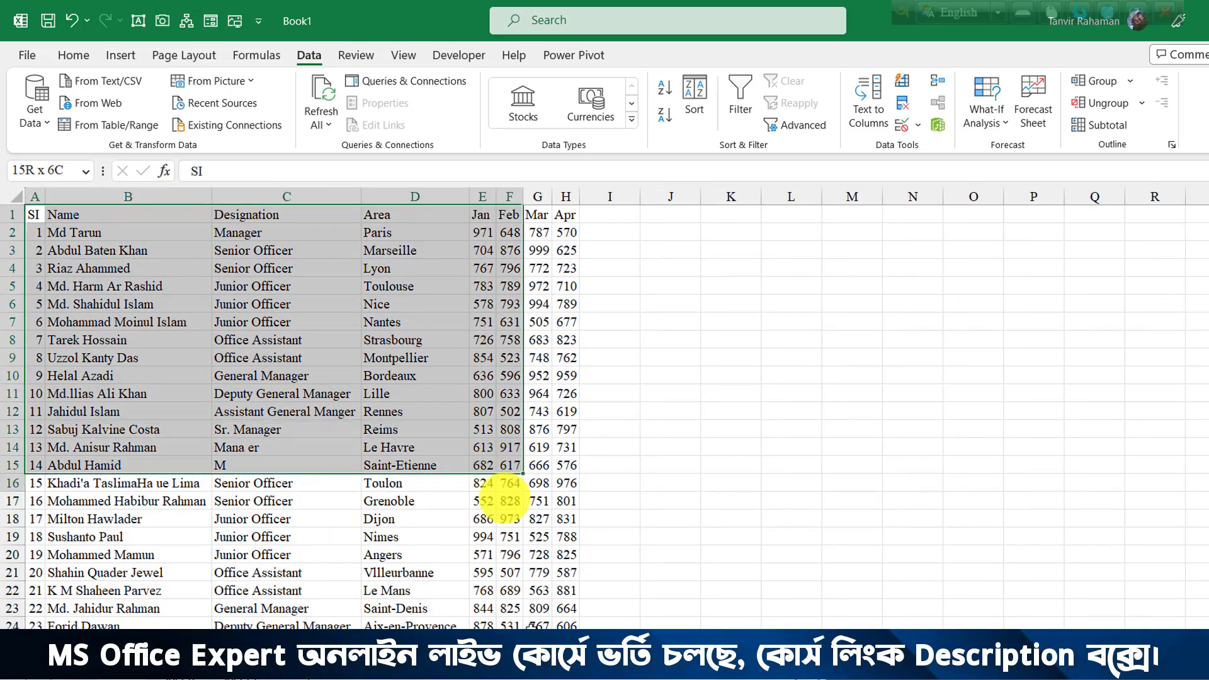
left_click_drag(510, 495, 565, 623)
left_click(73, 55)
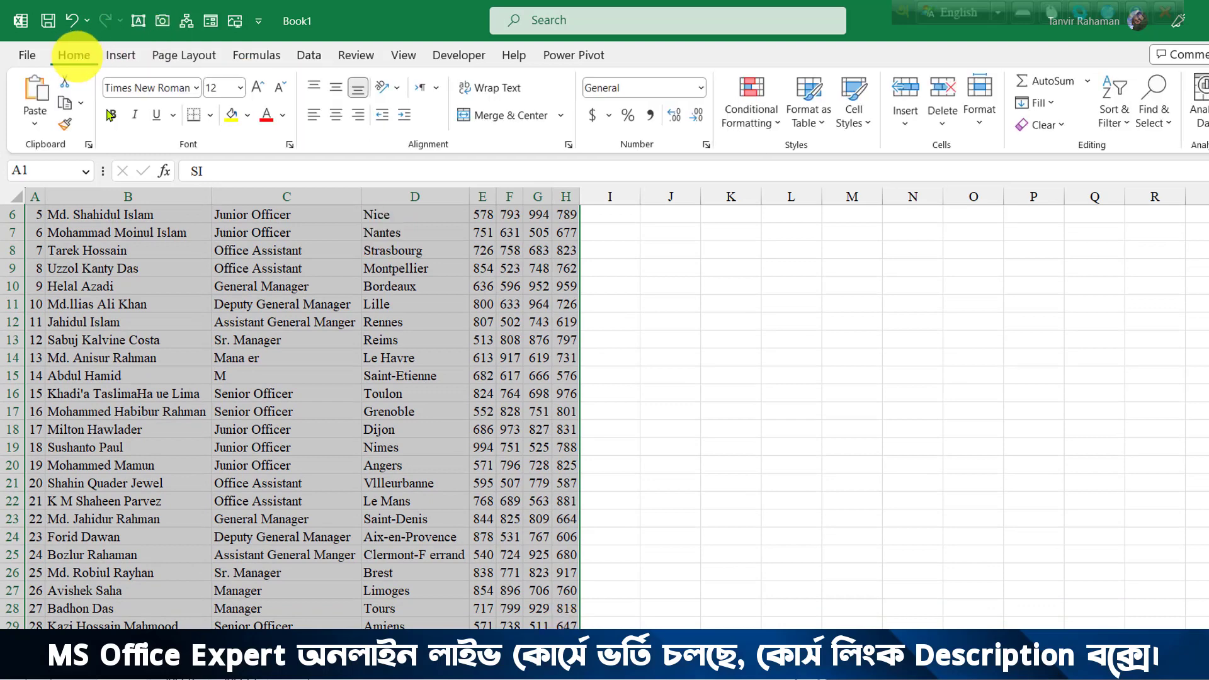
left_click(211, 116)
left_click(237, 283)
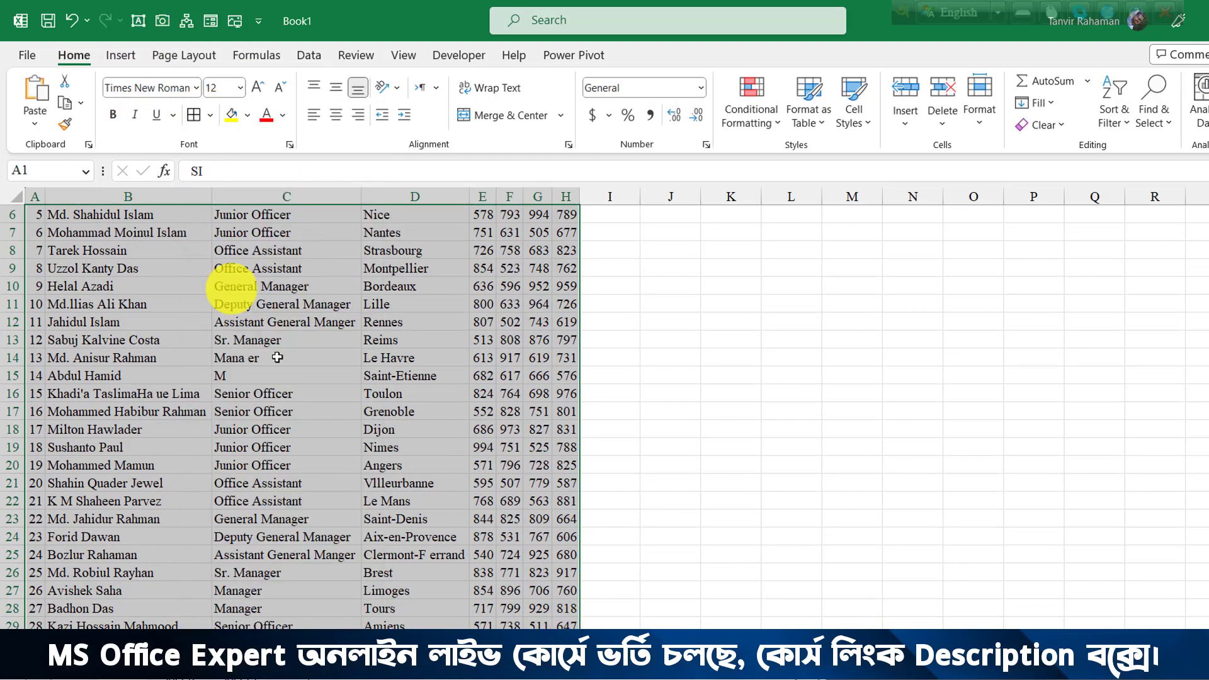
Fill the header row A1:H1 with yellow.
scroll(264, 327, "up", 2)
left_click_drag(38, 218, 555, 215)
left_click(232, 114)
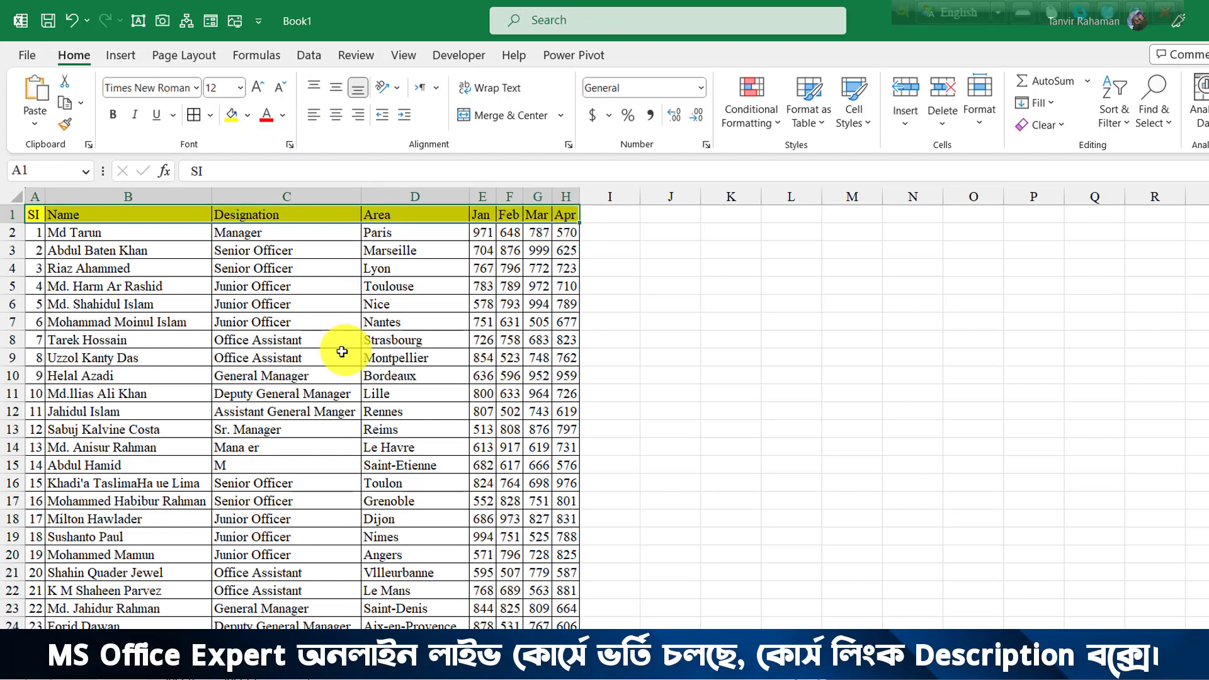
left_click(342, 353)
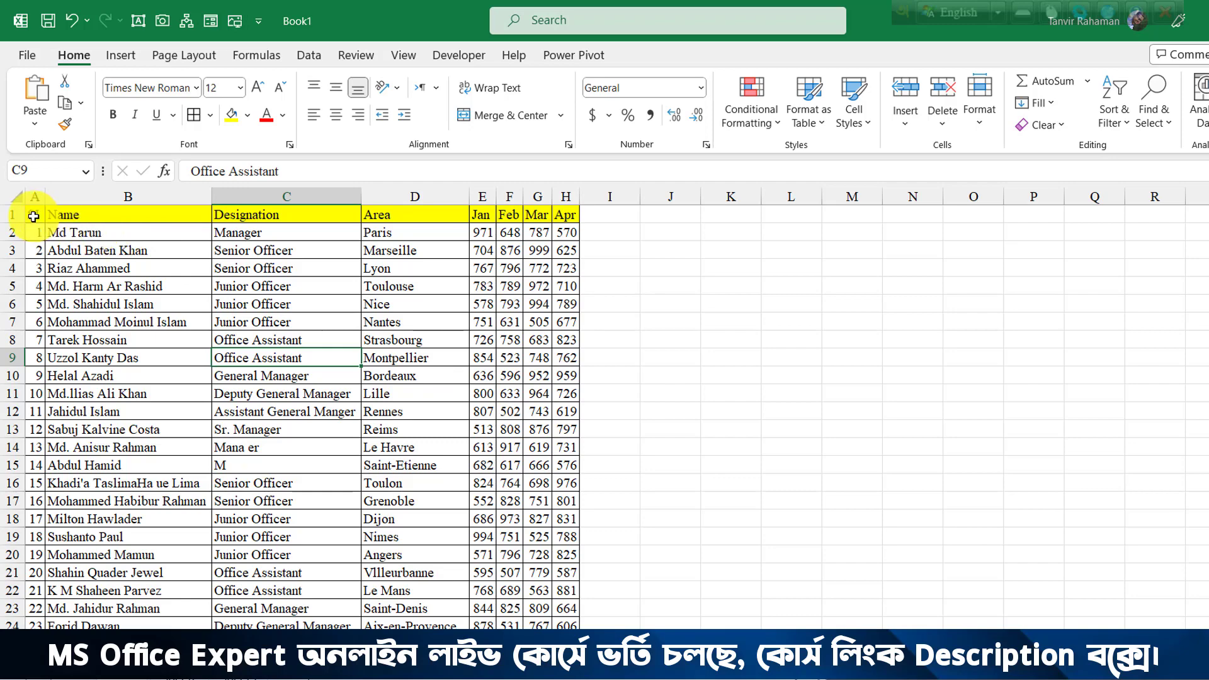
Select the formatted table from A1 and copy it with Ctrl+C.
left_click_drag(32, 215, 566, 625)
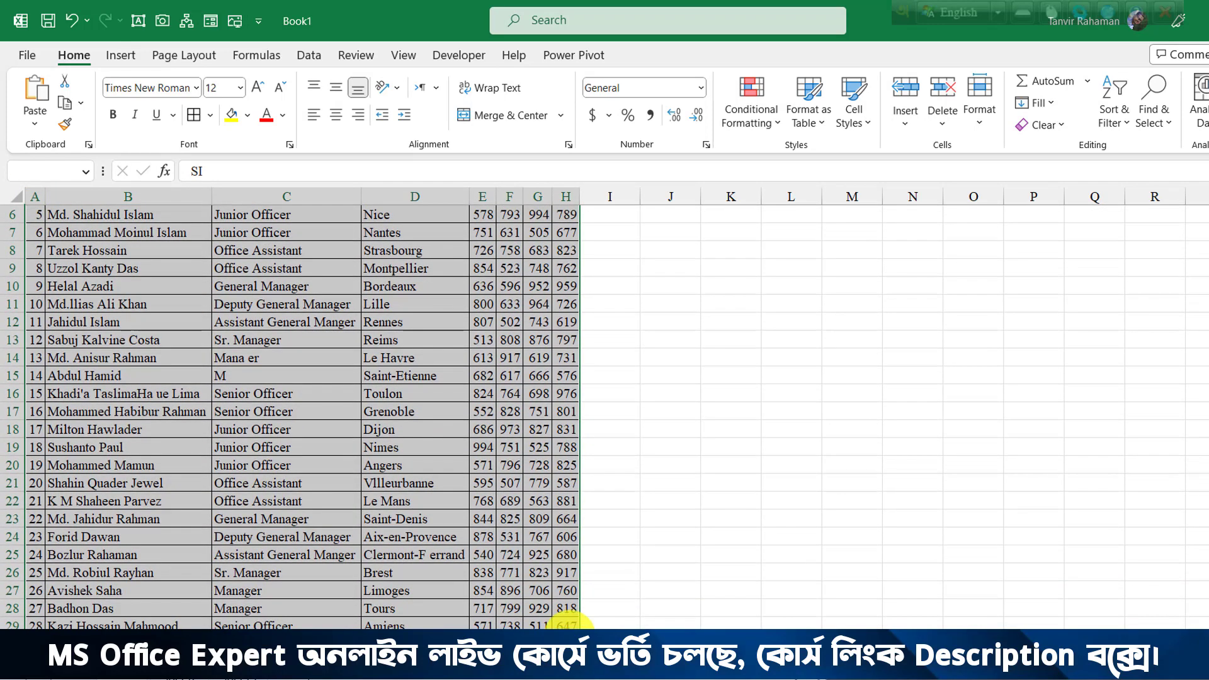
key("ctrl+c")
scroll(440, 463, "up", 2)
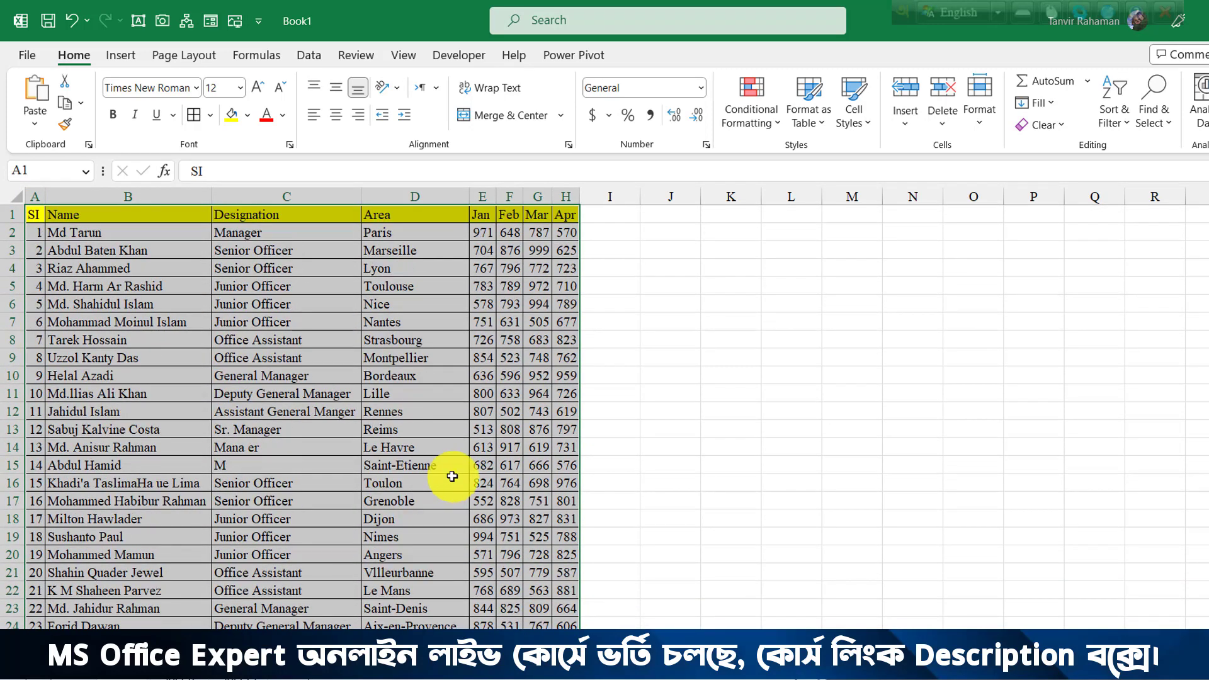
Paste the copied table as a picture at J1 and nudge it slightly down-left.
left_click(679, 214)
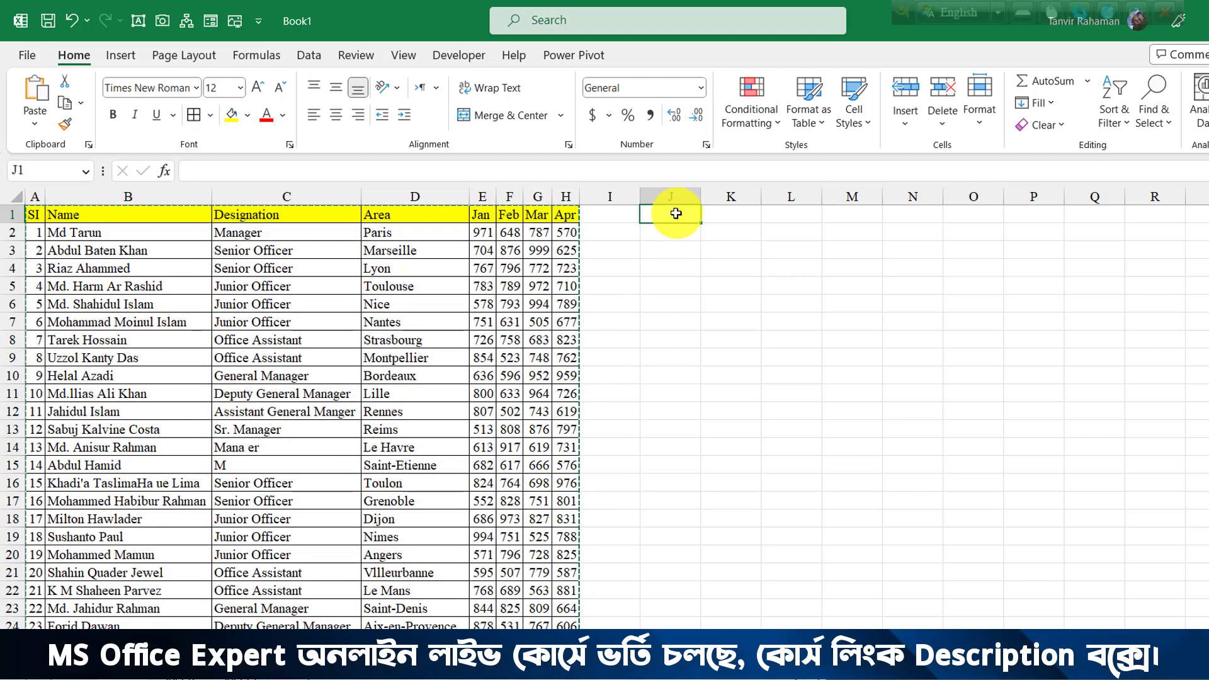
right_click(670, 211)
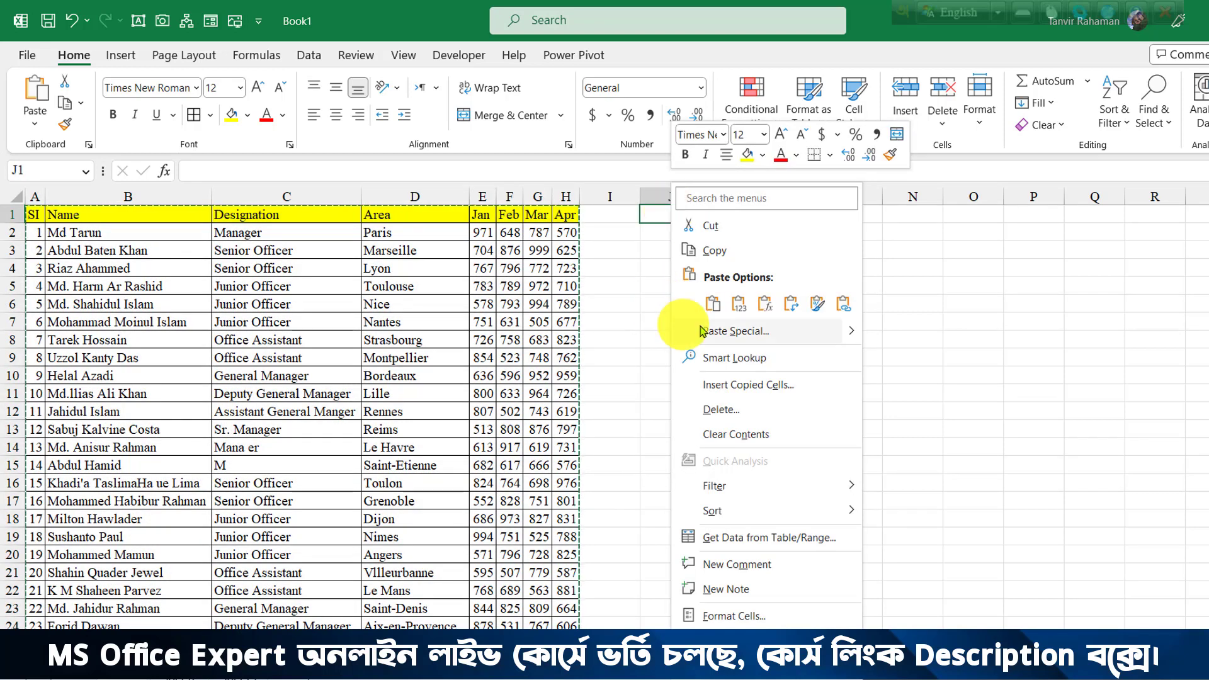
mouse_move(851, 333)
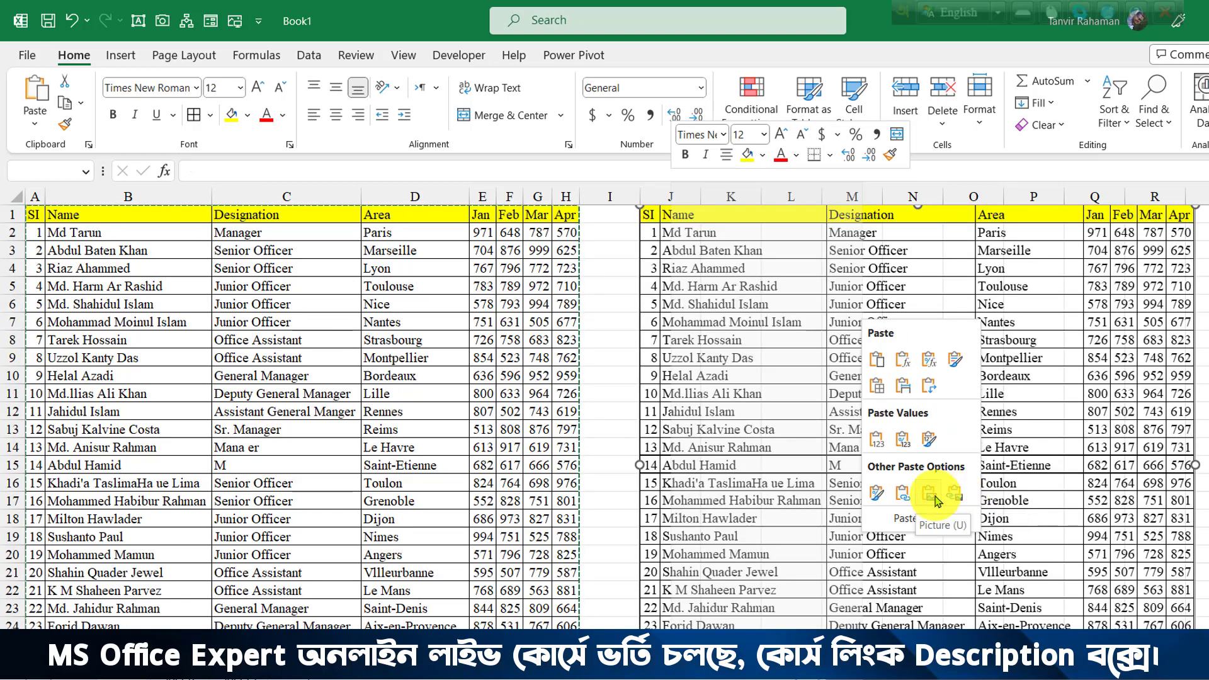
left_click(929, 494)
left_click_drag(888, 267, 864, 281)
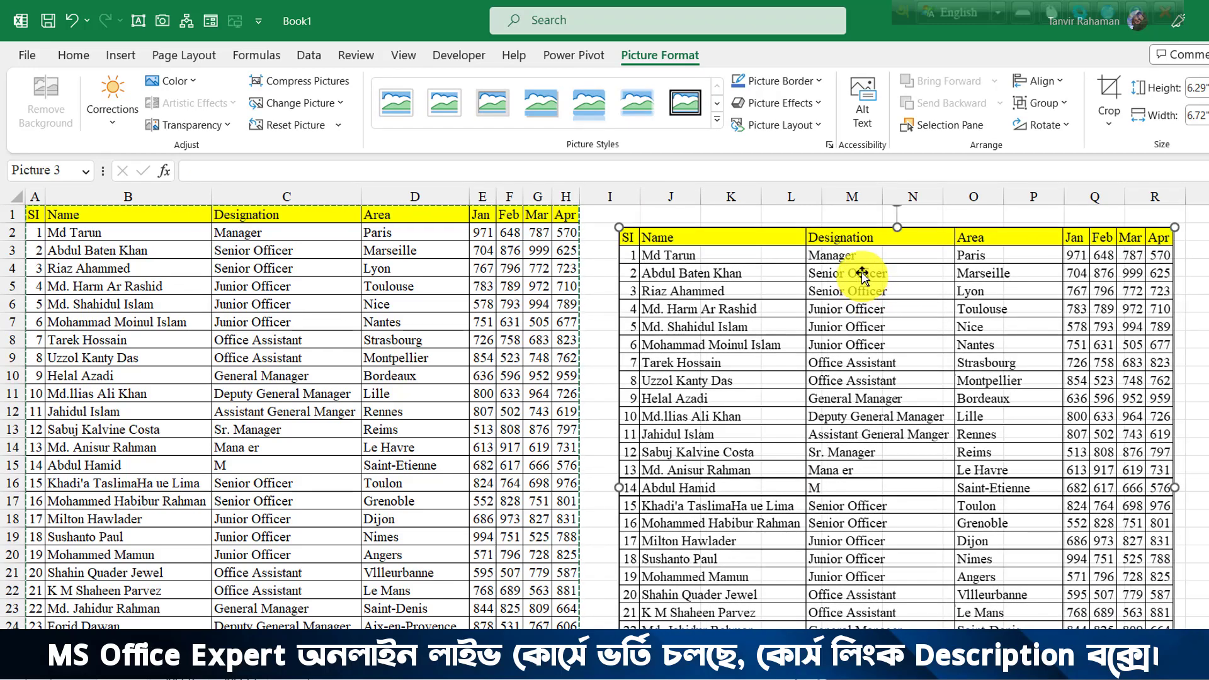
Save the table picture with Save as Picture to the Desktop as 123 in JPEG format.
right_click(861, 264)
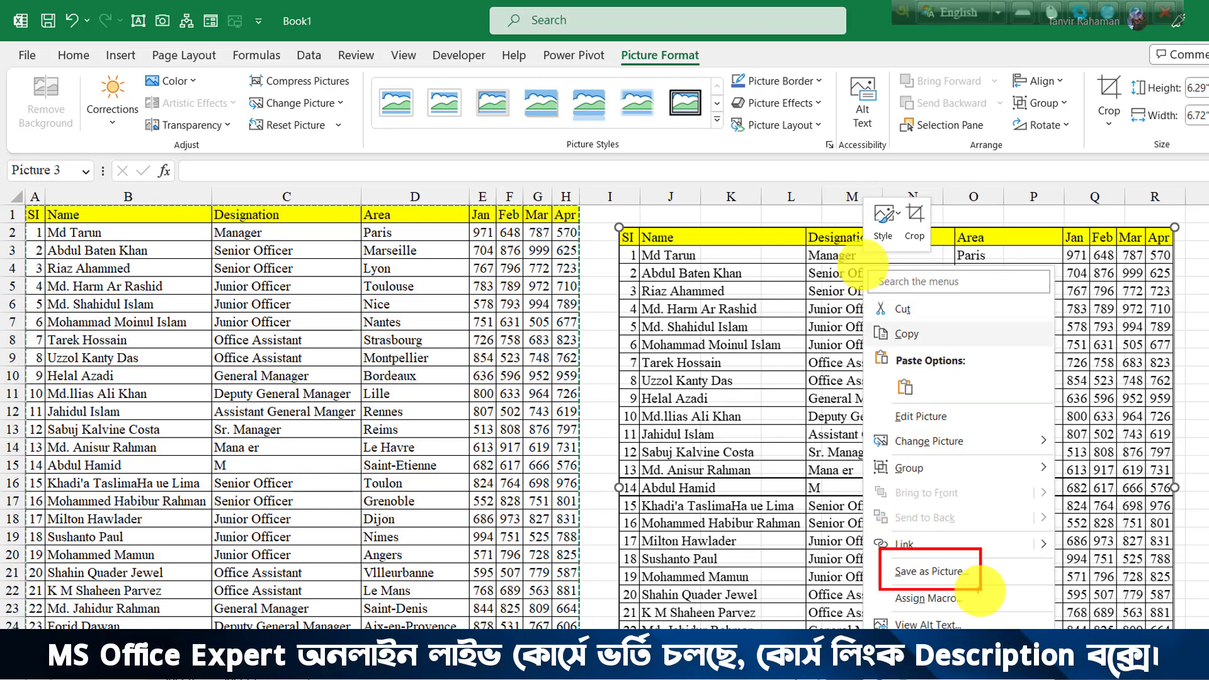
left_click_drag(979, 589, 1097, 678)
key("Escape")
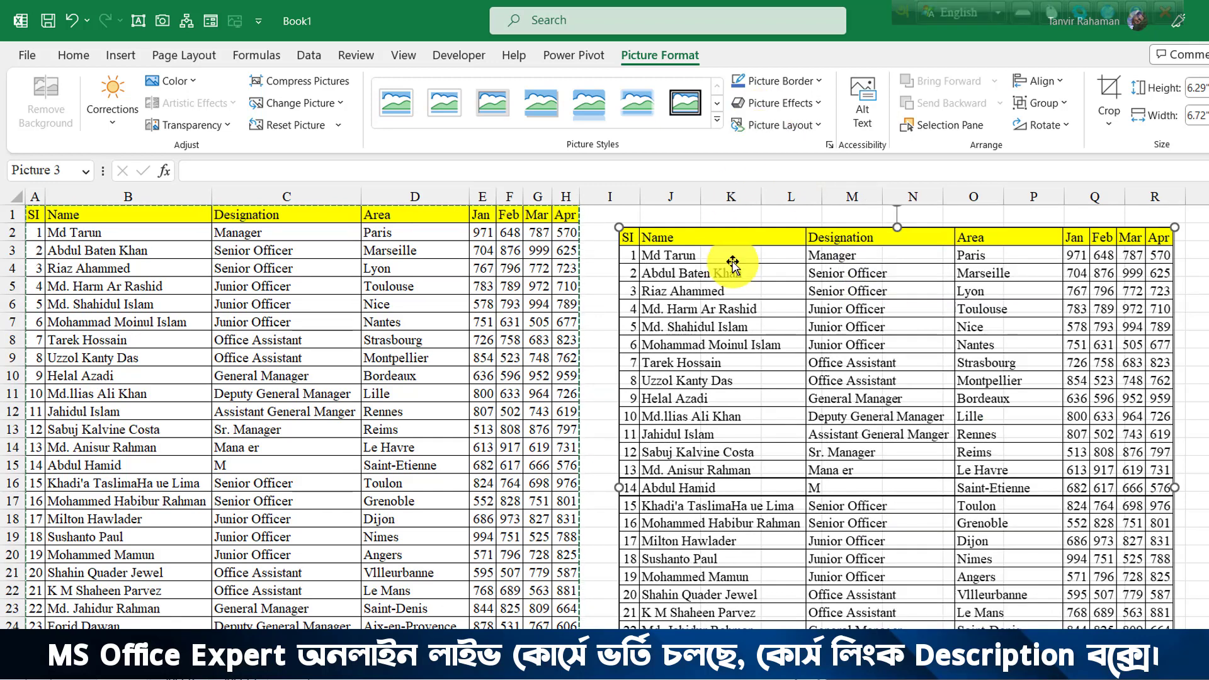
right_click(732, 265)
left_click(823, 575)
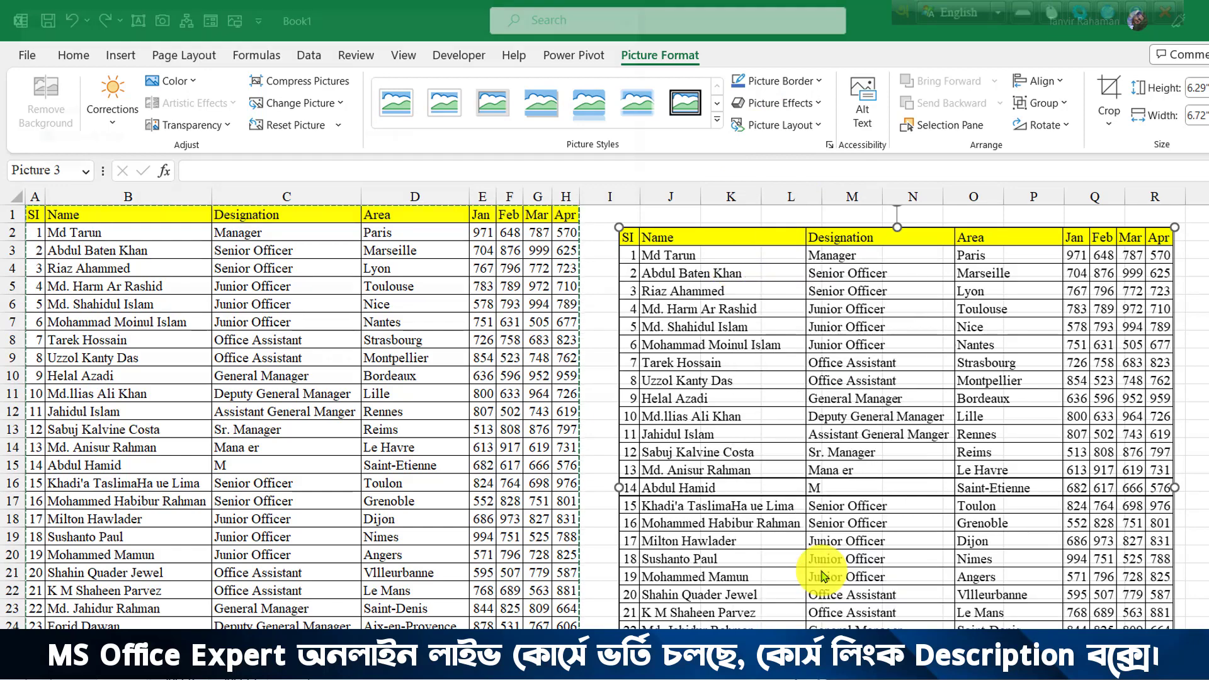
scroll(135, 238, "up", 5)
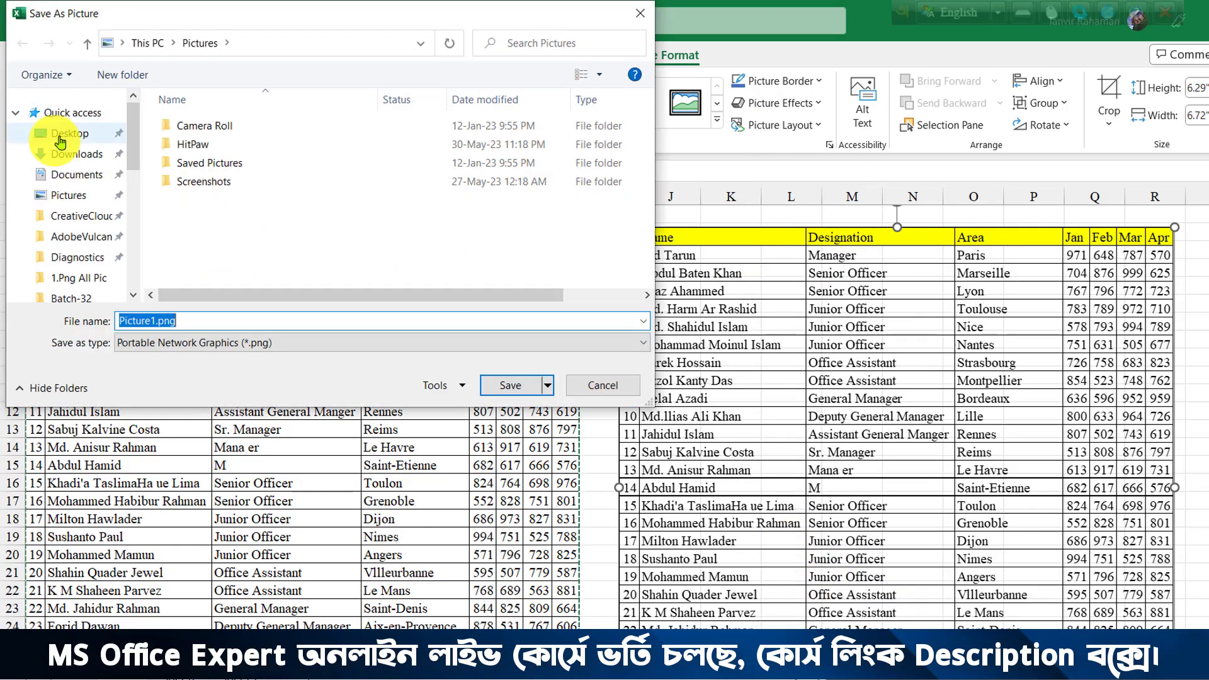
left_click(60, 137)
type("123")
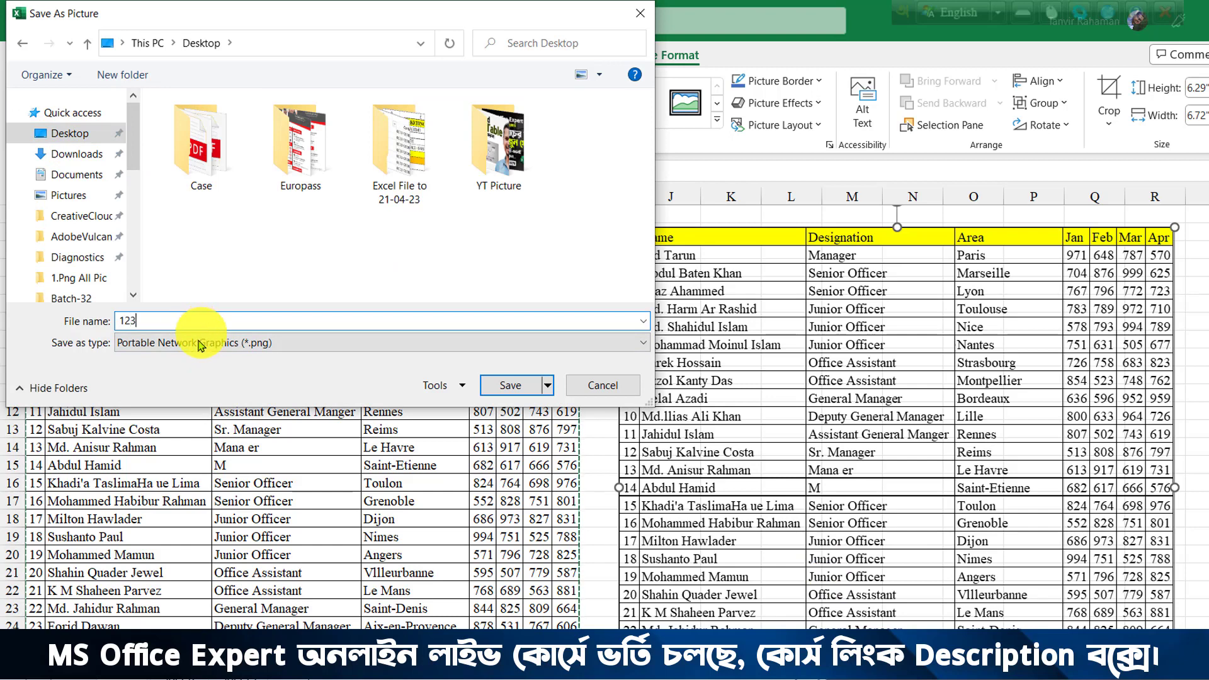
left_click(173, 343)
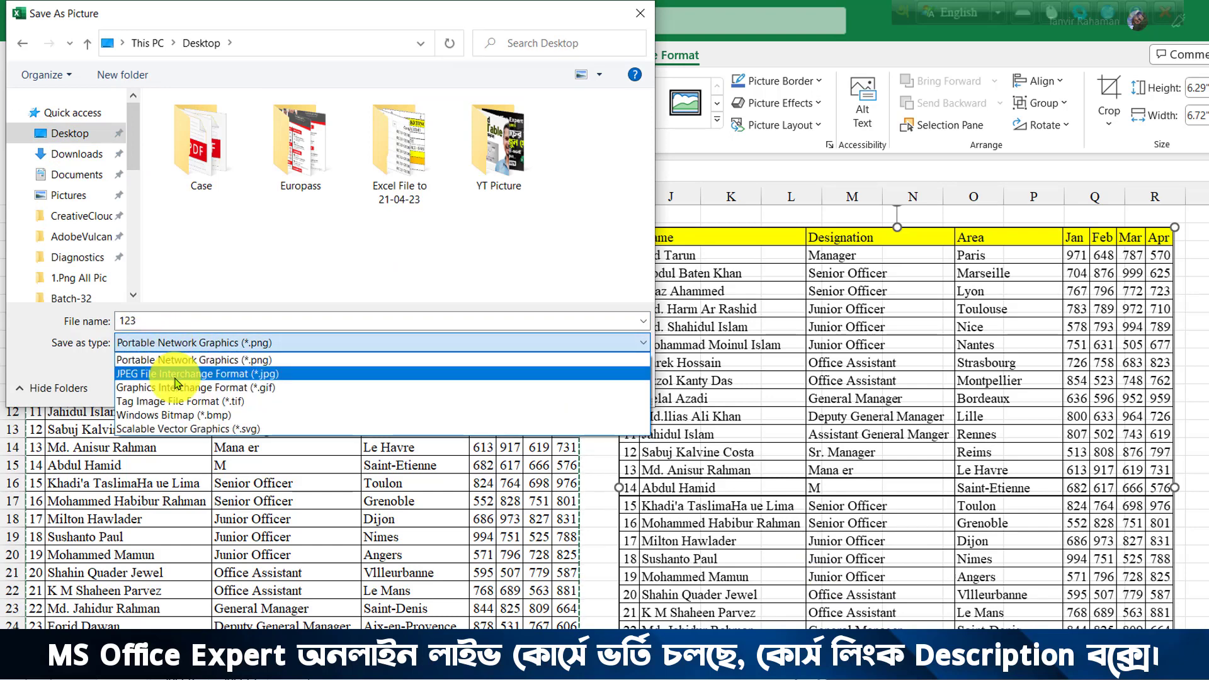
left_click(177, 374)
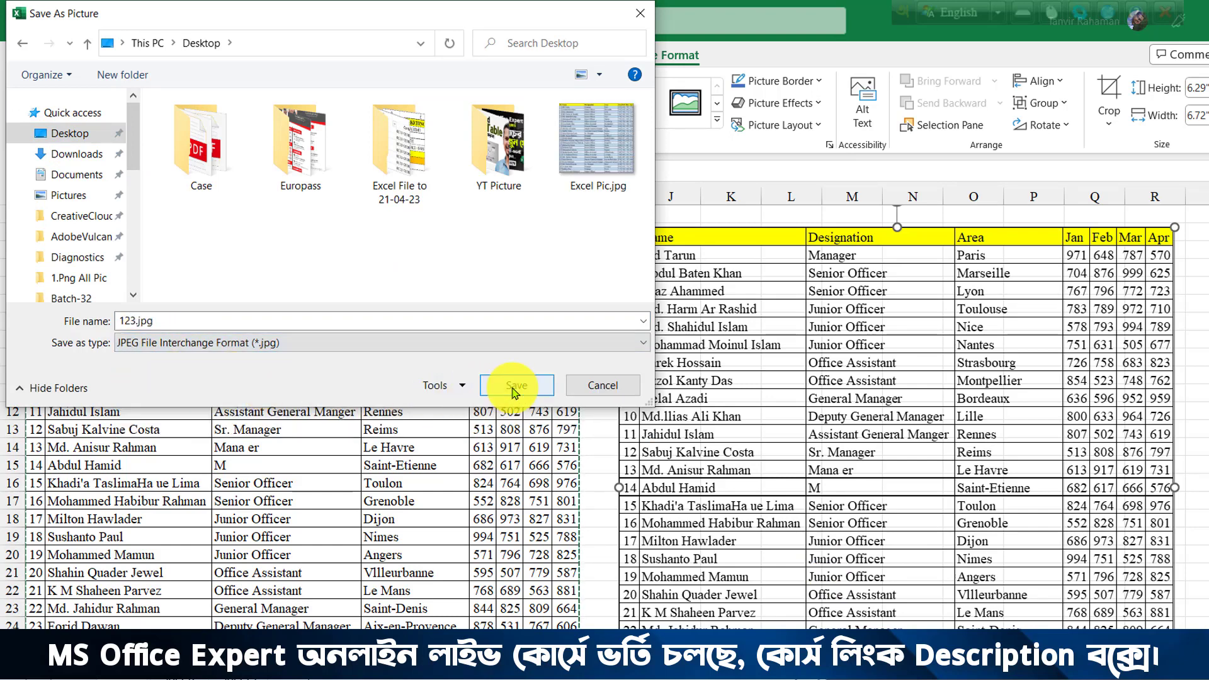
left_click(513, 386)
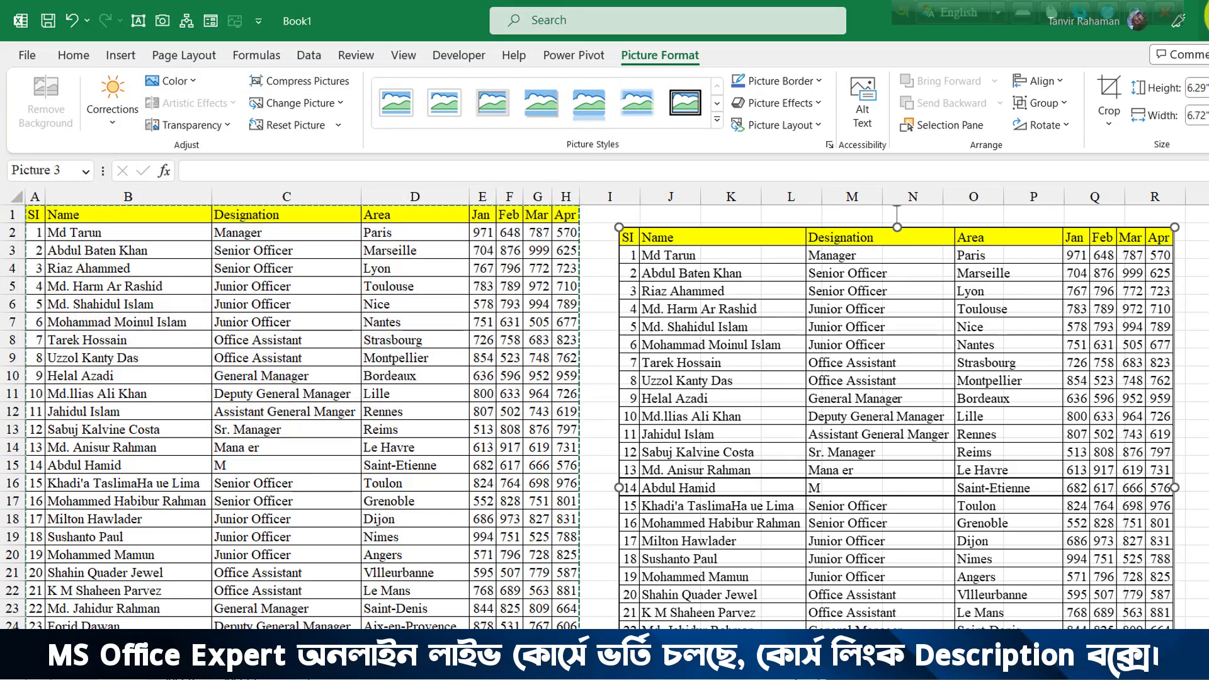
View 123.jpg from the refreshed desktop, close it, and nudge the Excel picture up-left.
left_click(1208, 19)
right_click(618, 219)
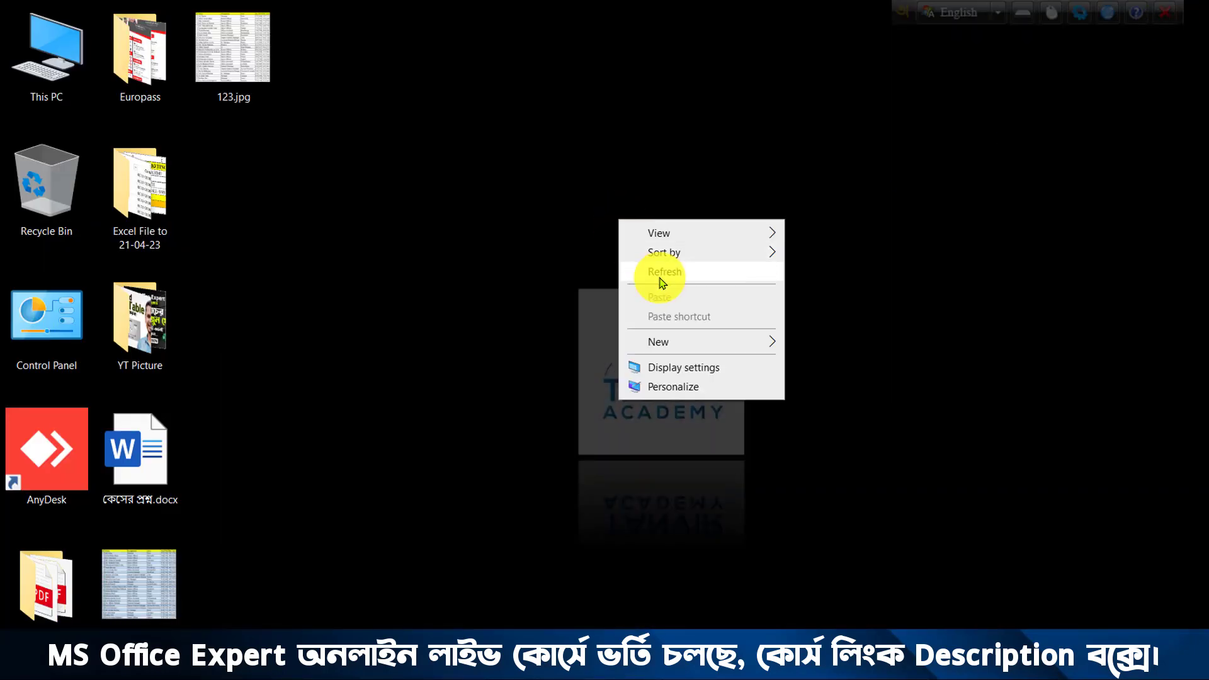
left_click(660, 276)
double_click(229, 72)
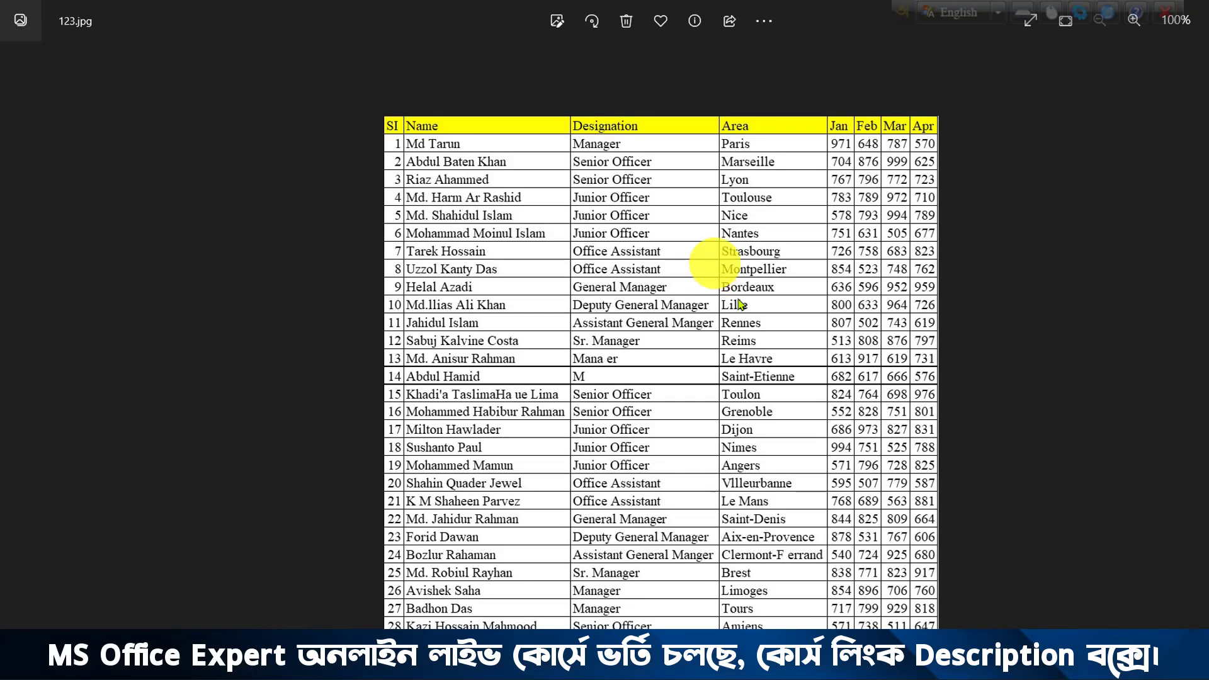
left_click(1207, 13)
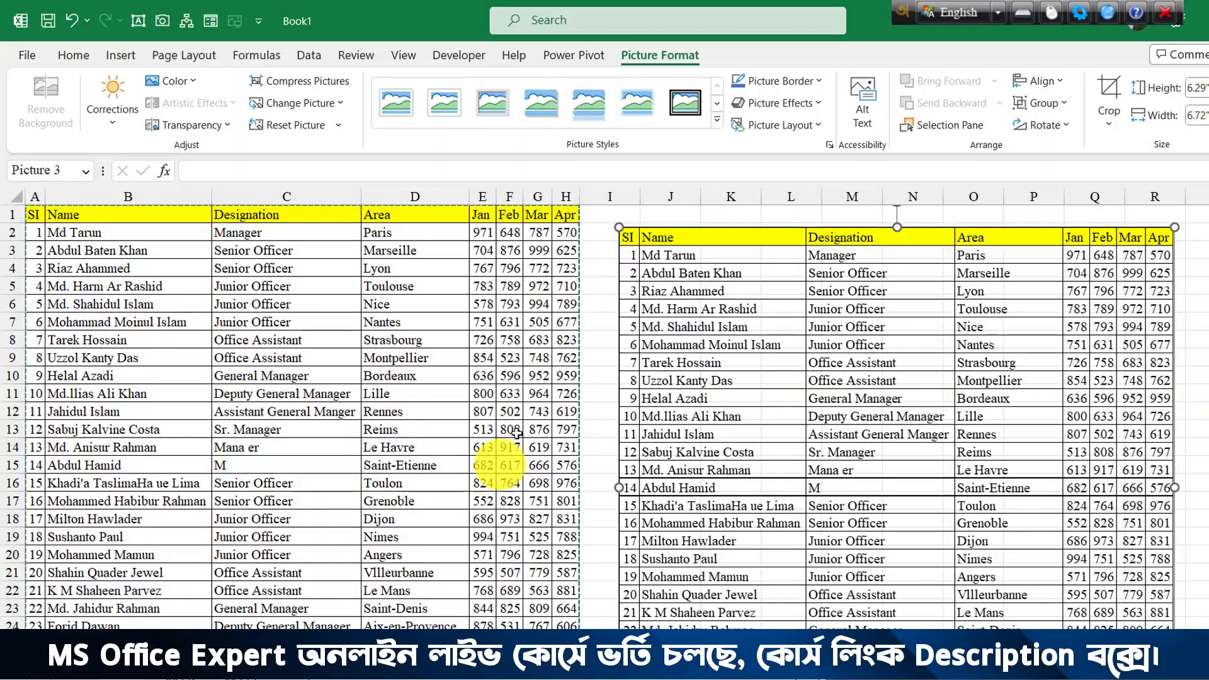
left_click_drag(804, 319, 797, 313)
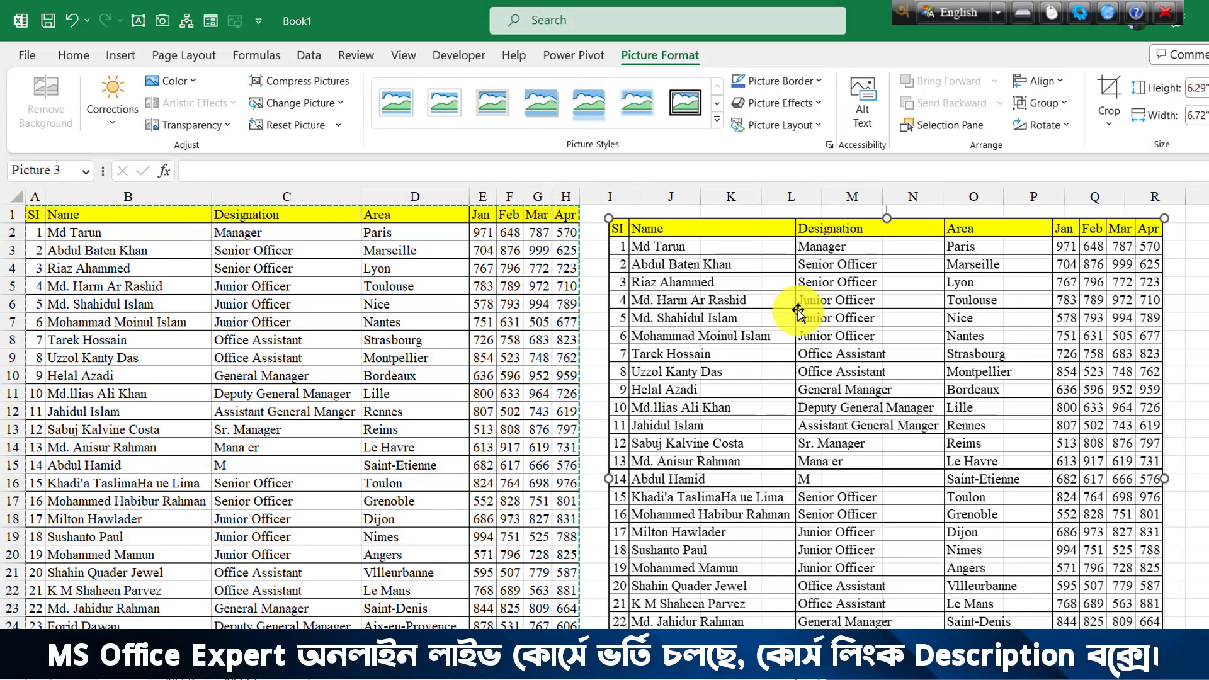